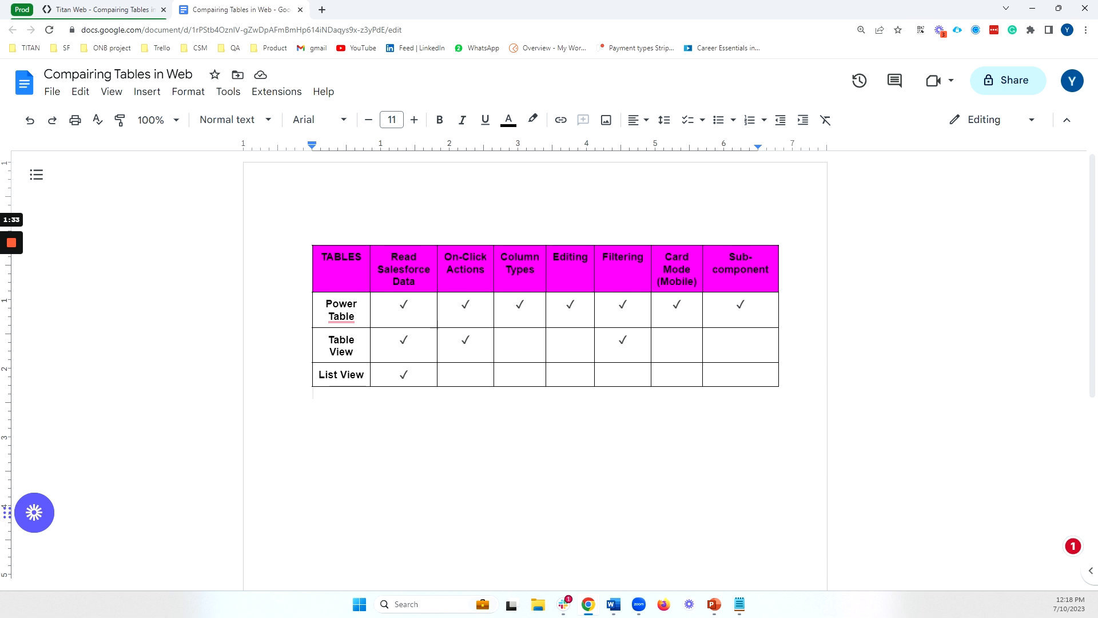
Examine which table types support Editing, Filtering, Card Mode (Mobile) and Sub-component in the comparison table
left_click(570, 341)
left_click(571, 374)
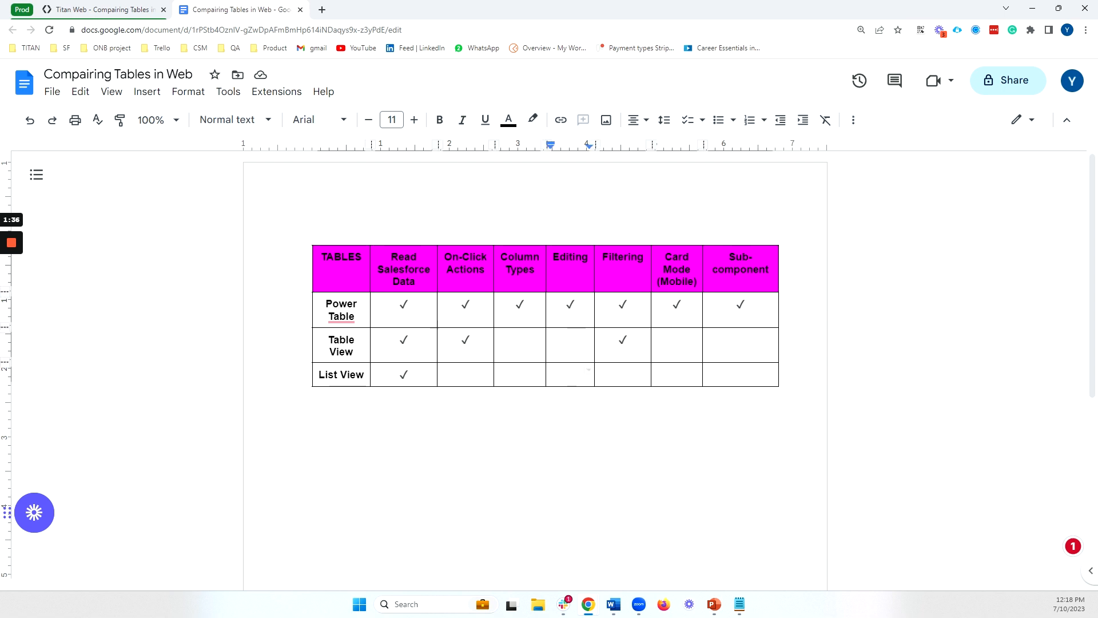
left_click(629, 306)
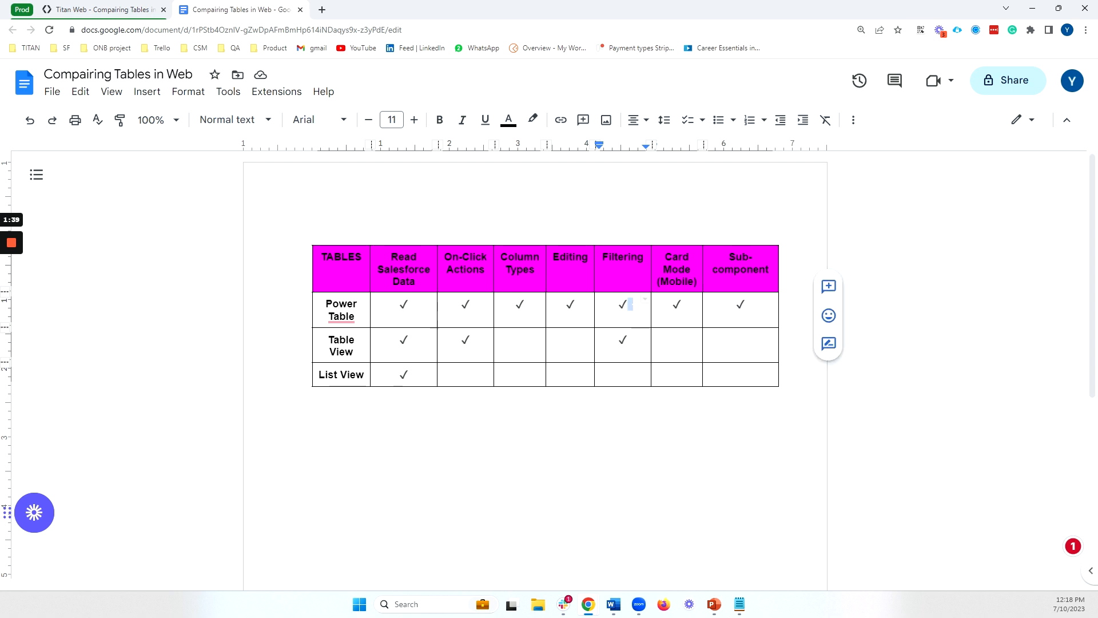
left_click(630, 304)
left_click(630, 341)
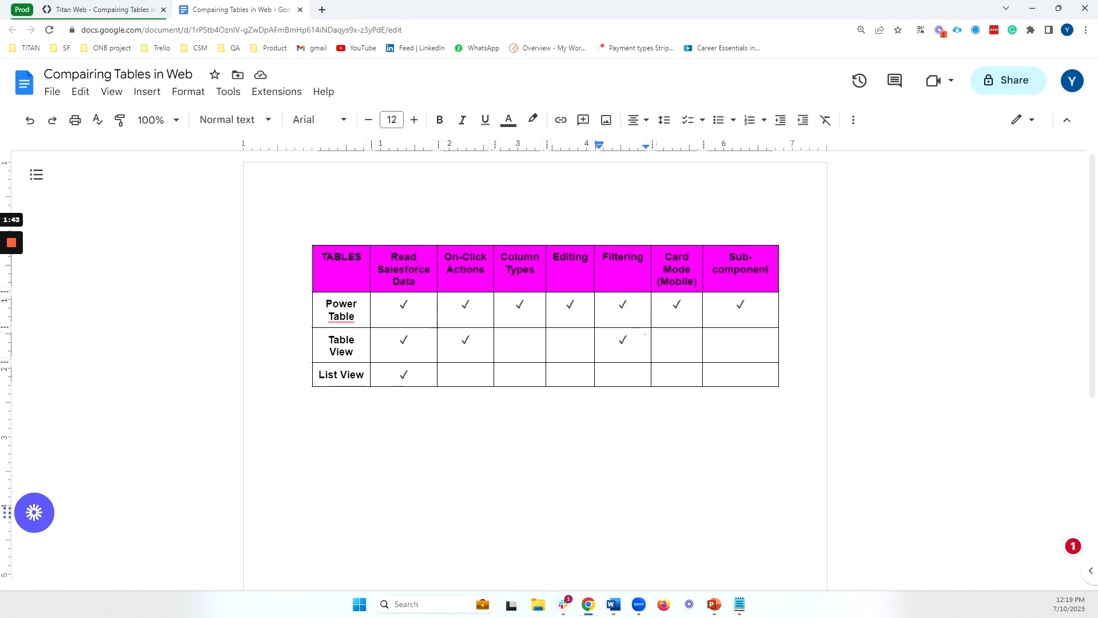
left_click(625, 374)
left_click(681, 304)
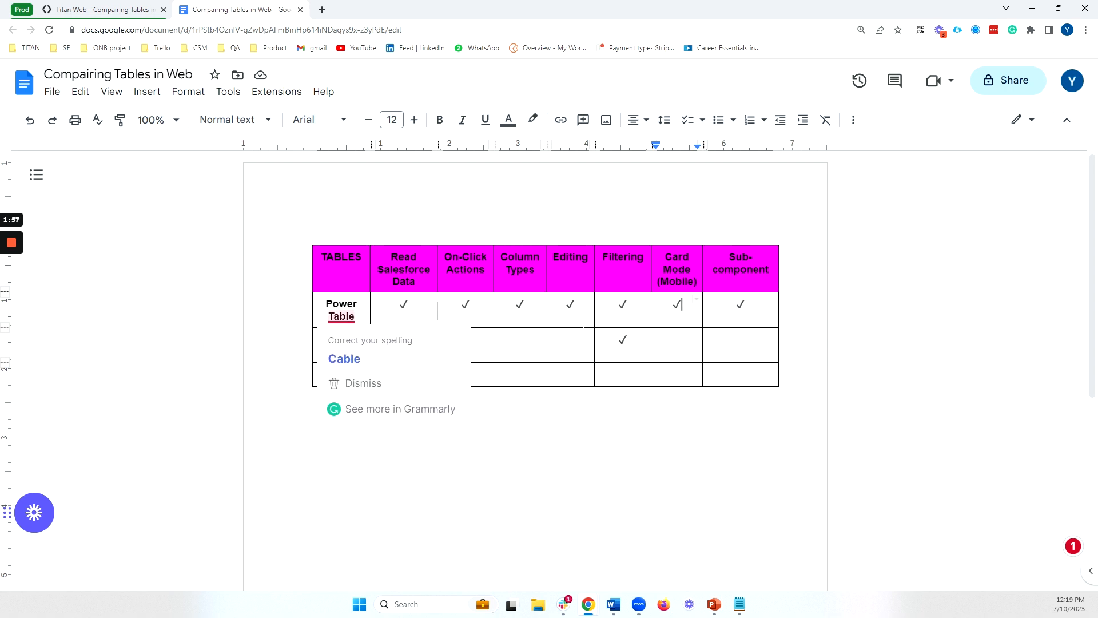
left_click(742, 340)
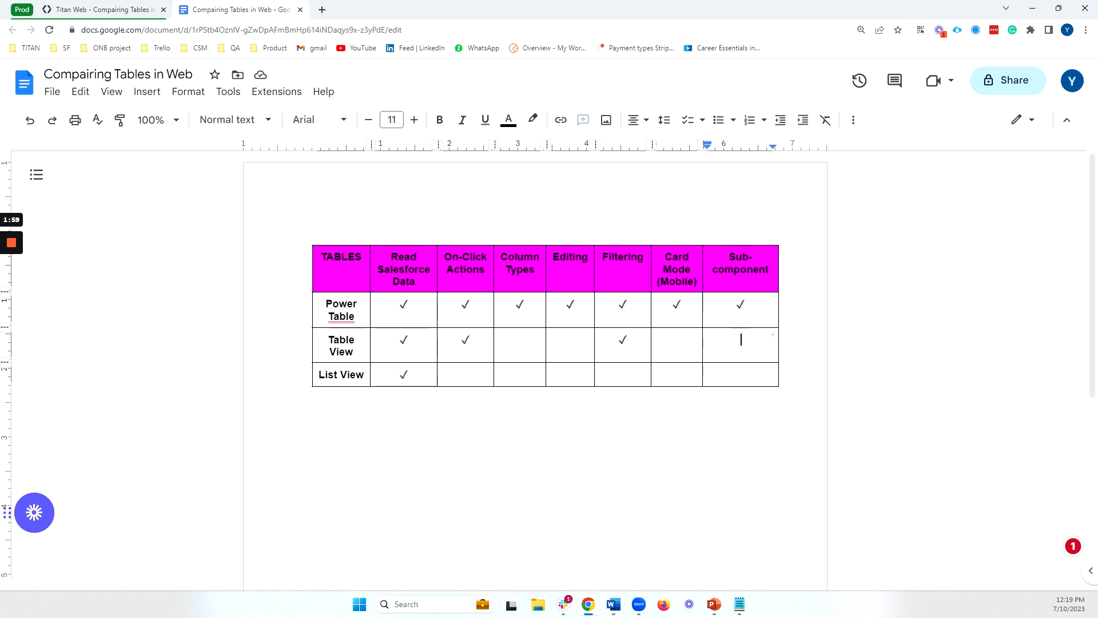
left_click(745, 304)
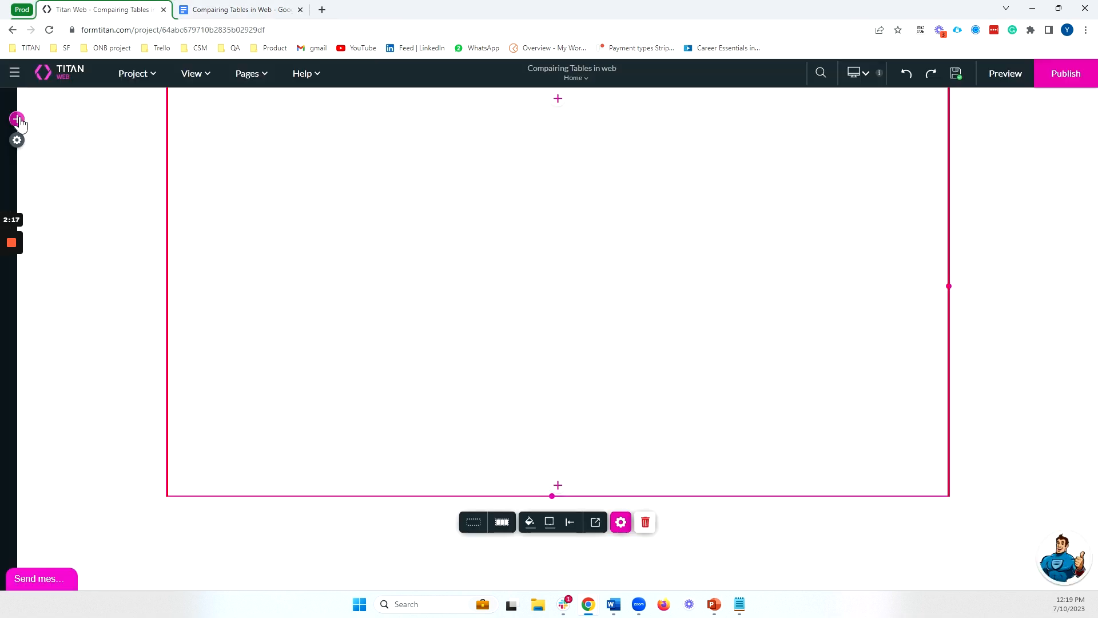
In the Titan Web project, add a List View element to the page with the Salesforce Contact object as its source
left_click(18, 121)
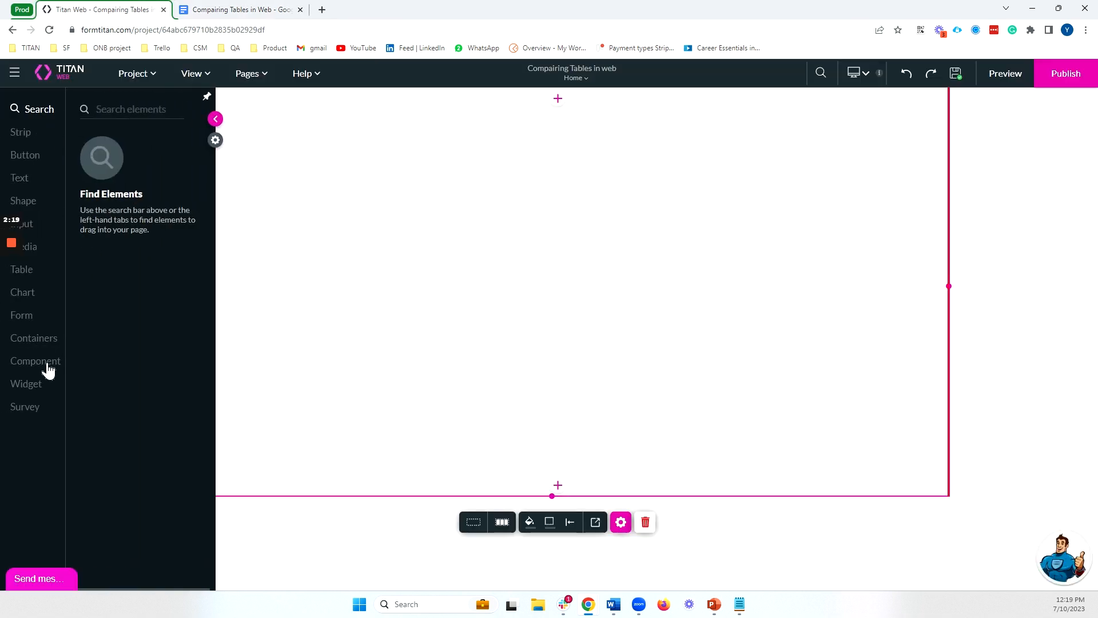
left_click(28, 272)
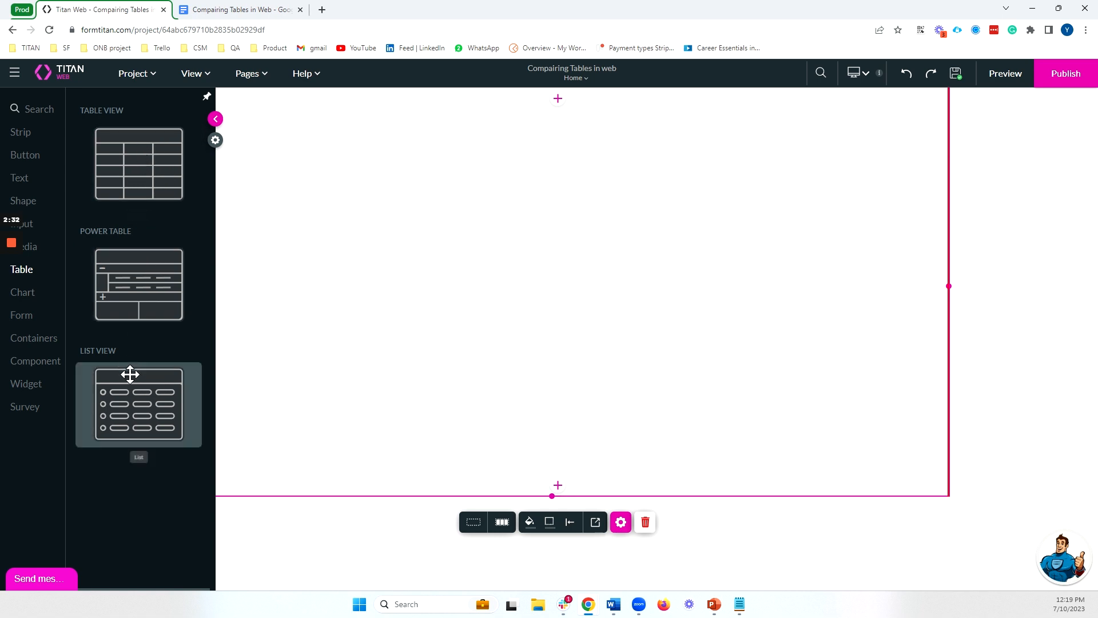
left_click_drag(130, 392, 523, 159)
left_click(524, 256)
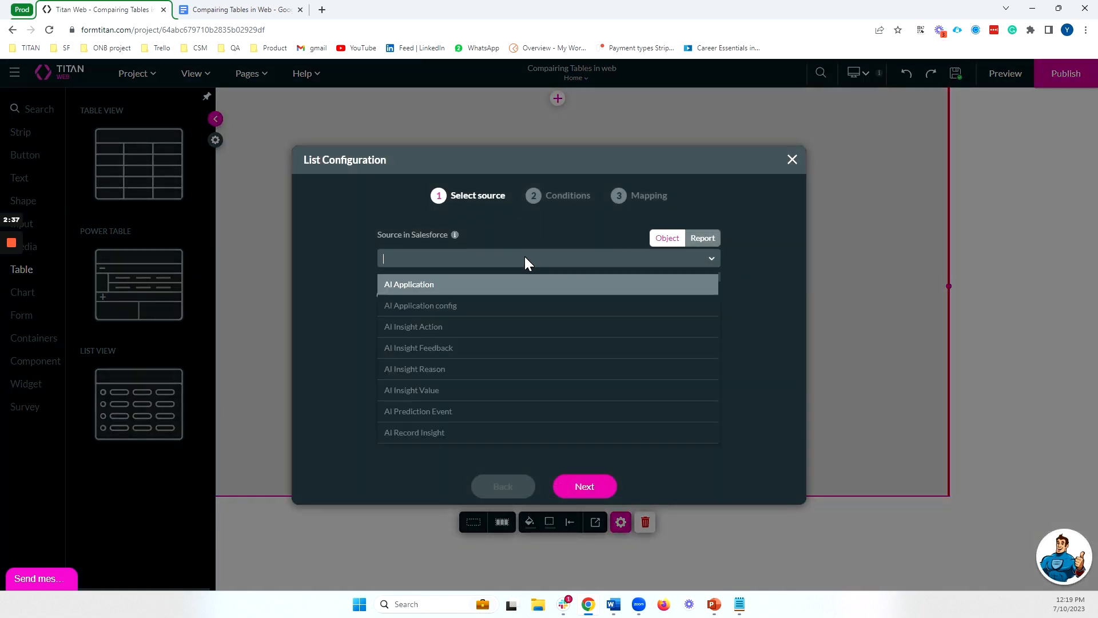
type("contac")
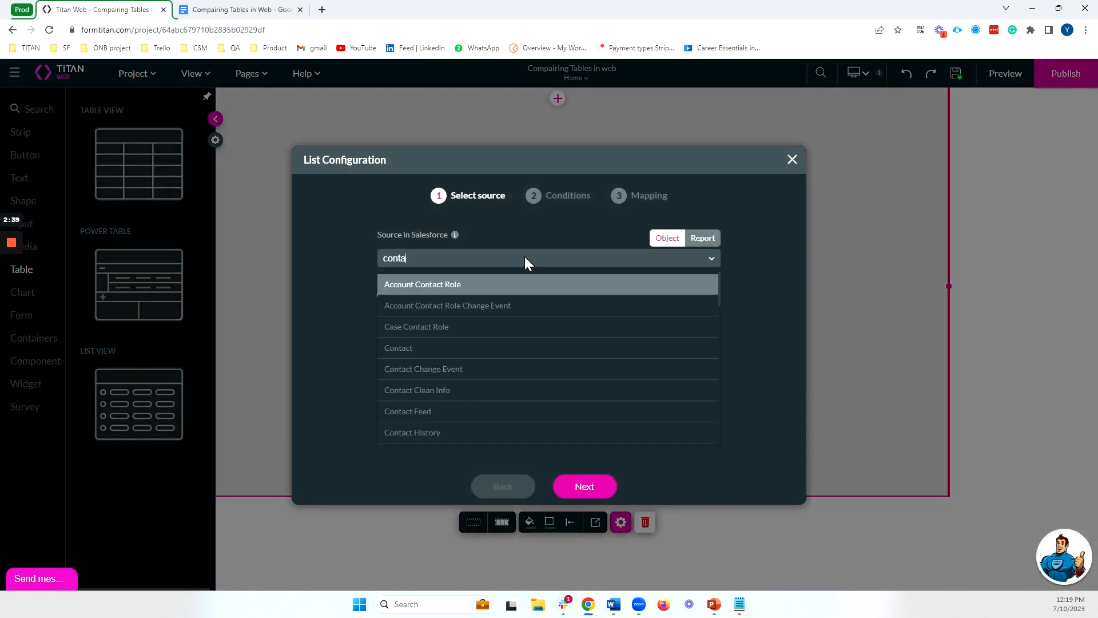
left_click(525, 348)
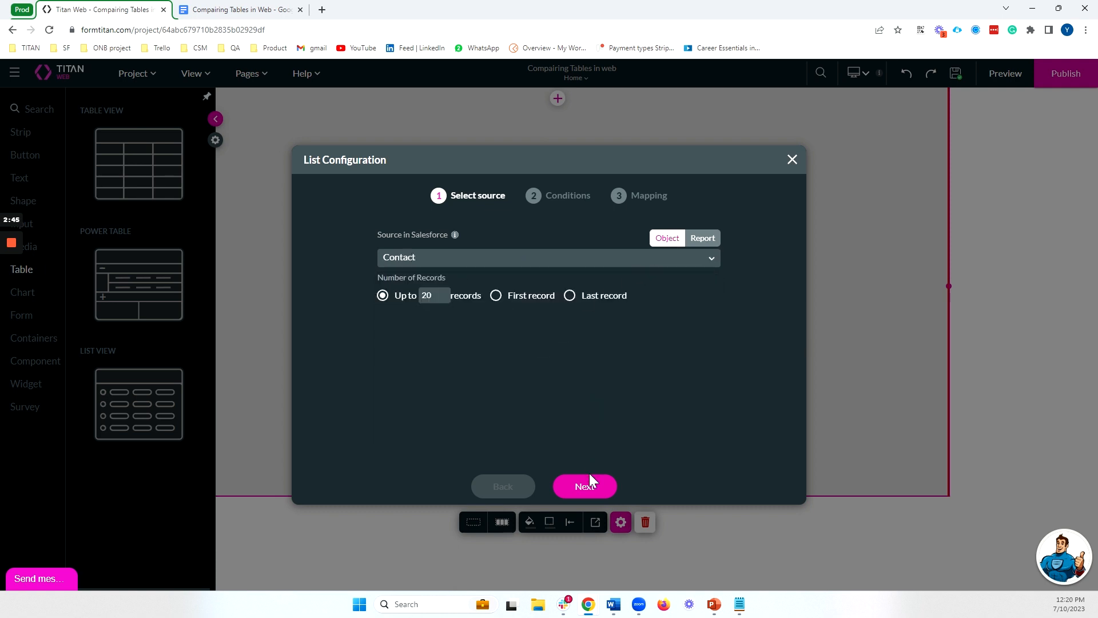
left_click(593, 486)
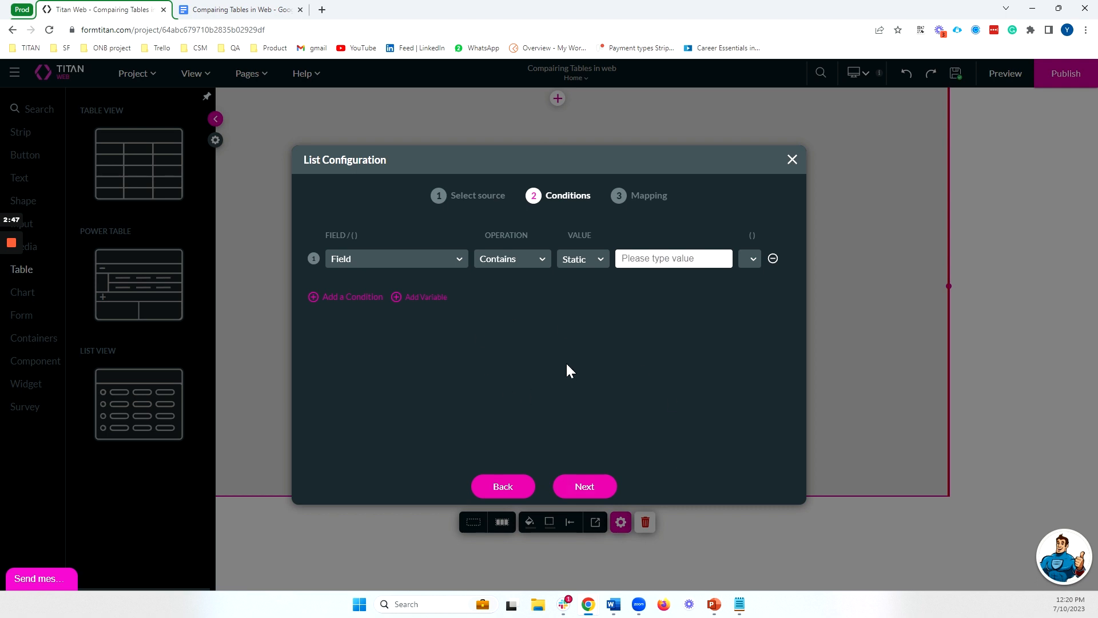
left_click(586, 487)
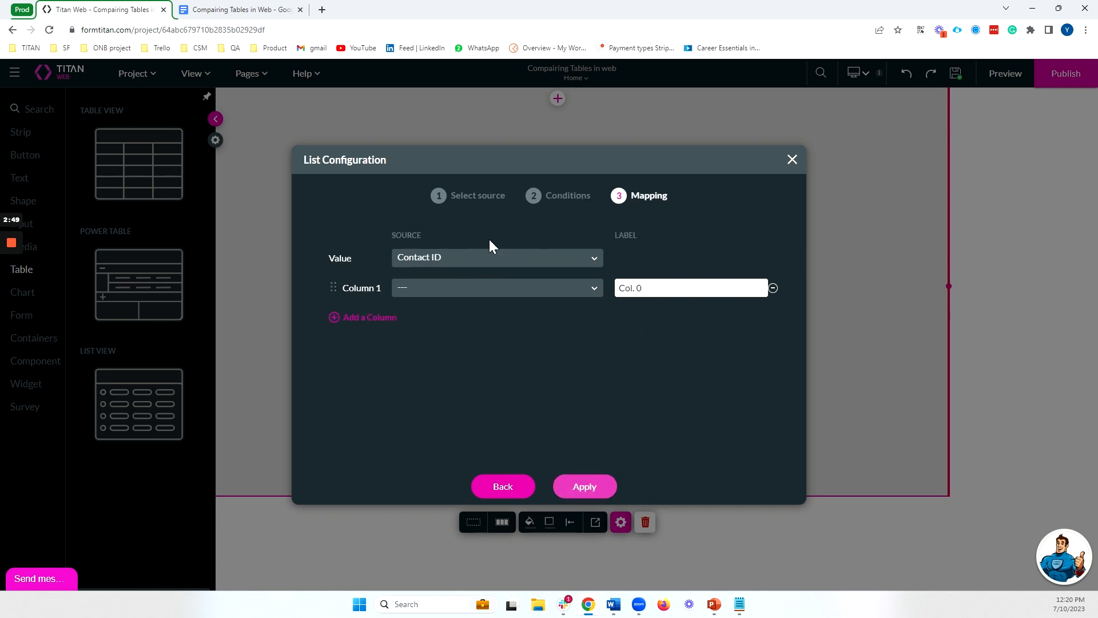
left_click(513, 485)
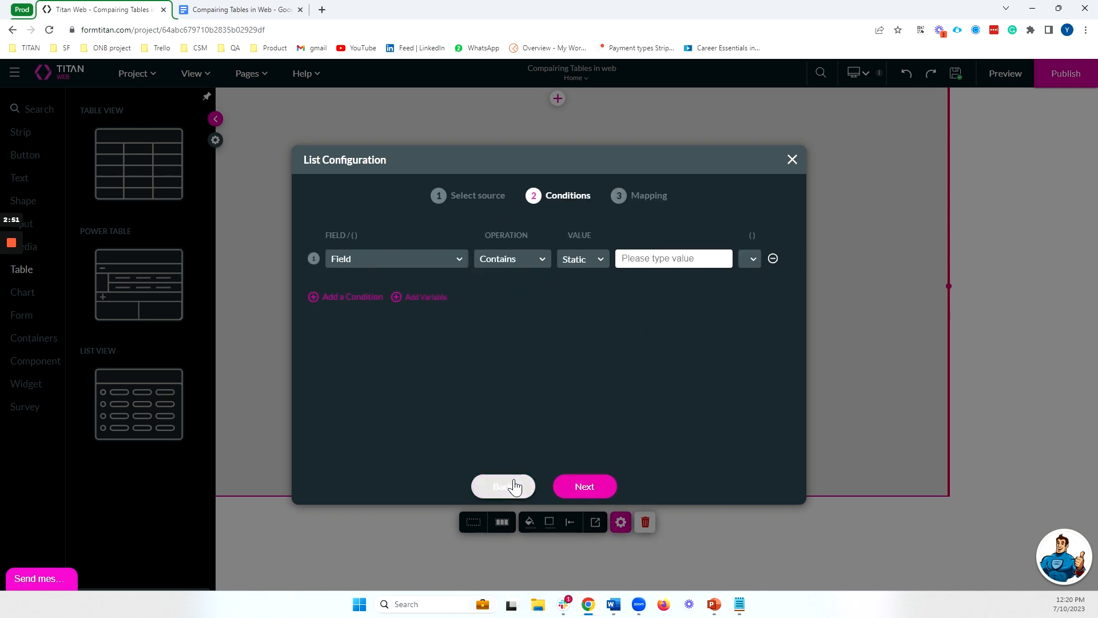
left_click(514, 483)
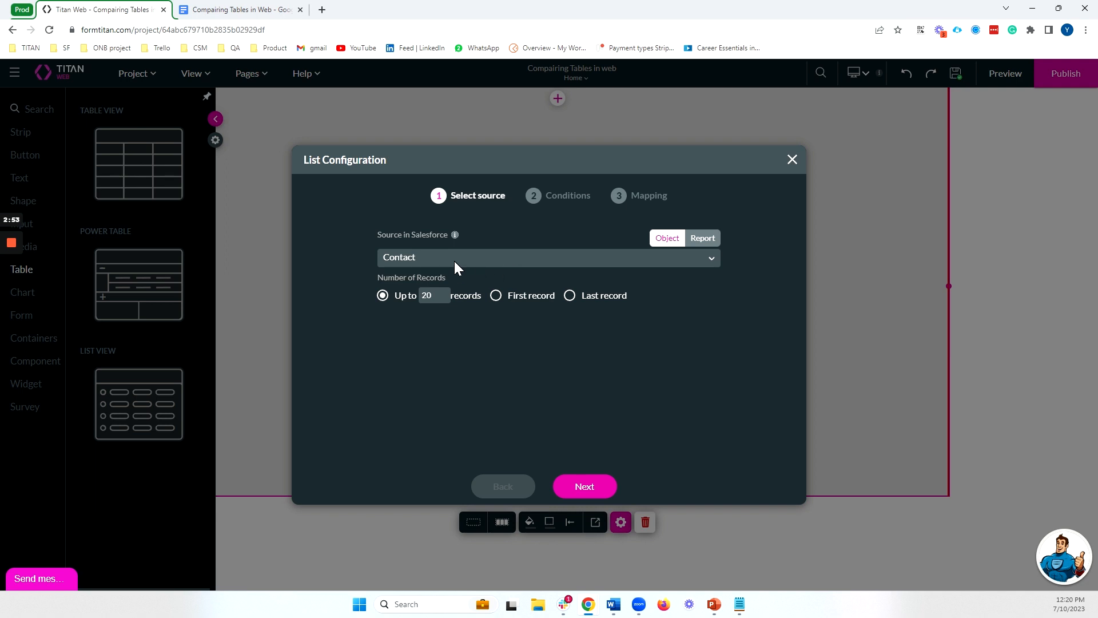
left_click(588, 489)
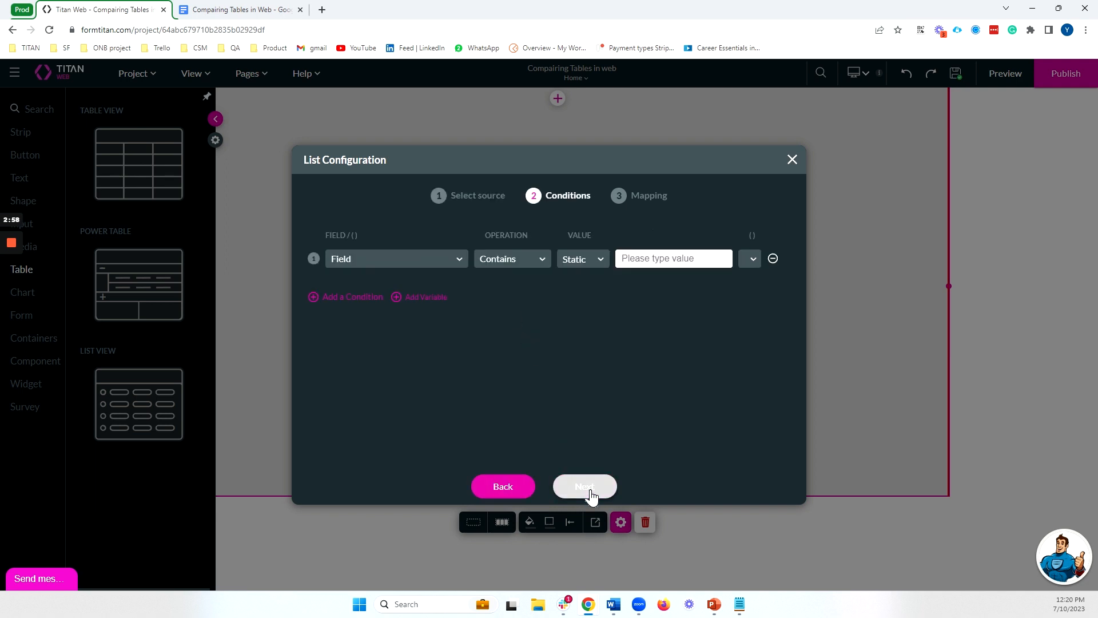
Leave the list's conditions empty and map column 1 to First Name, labelled First, and column 2 to Last Name
left_click(591, 495)
left_click(485, 291)
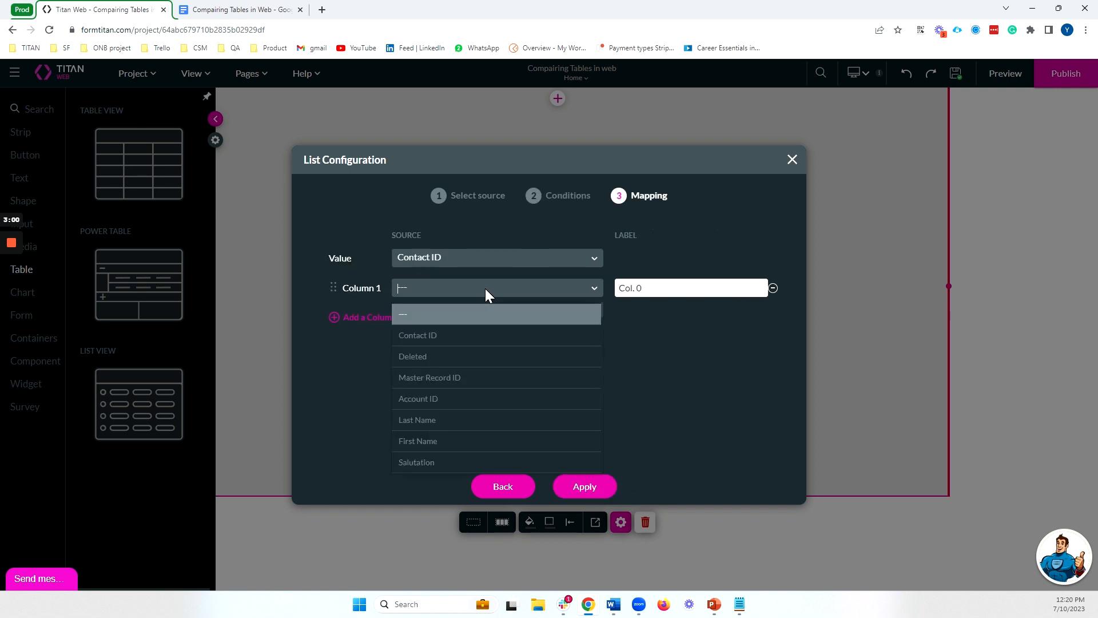
type("firs")
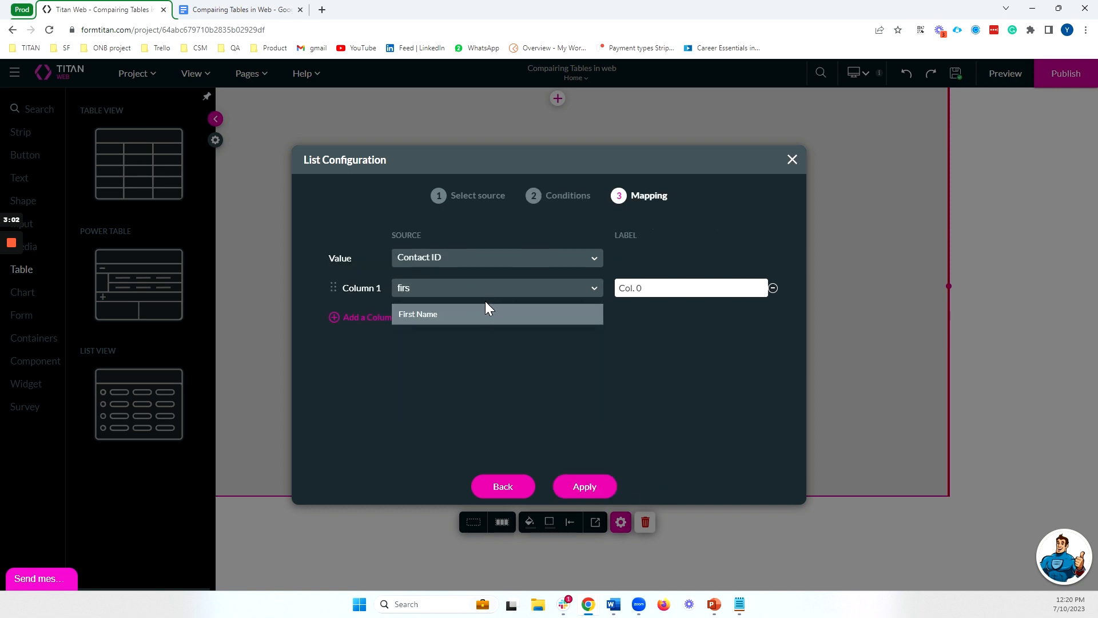
left_click(486, 313)
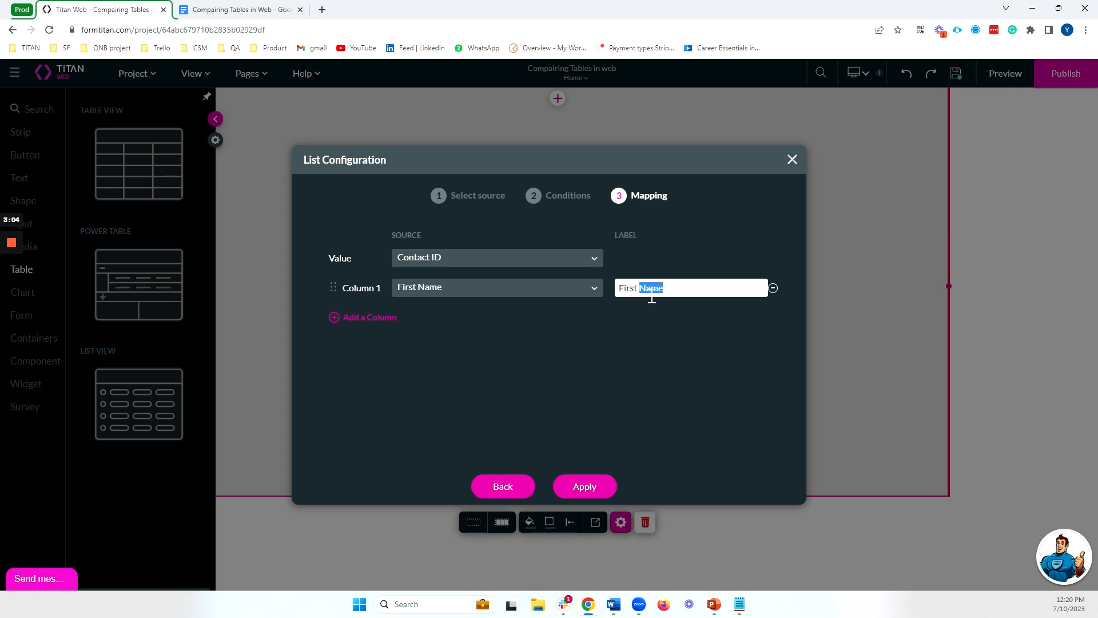
key("BackSpace")
left_click(380, 317)
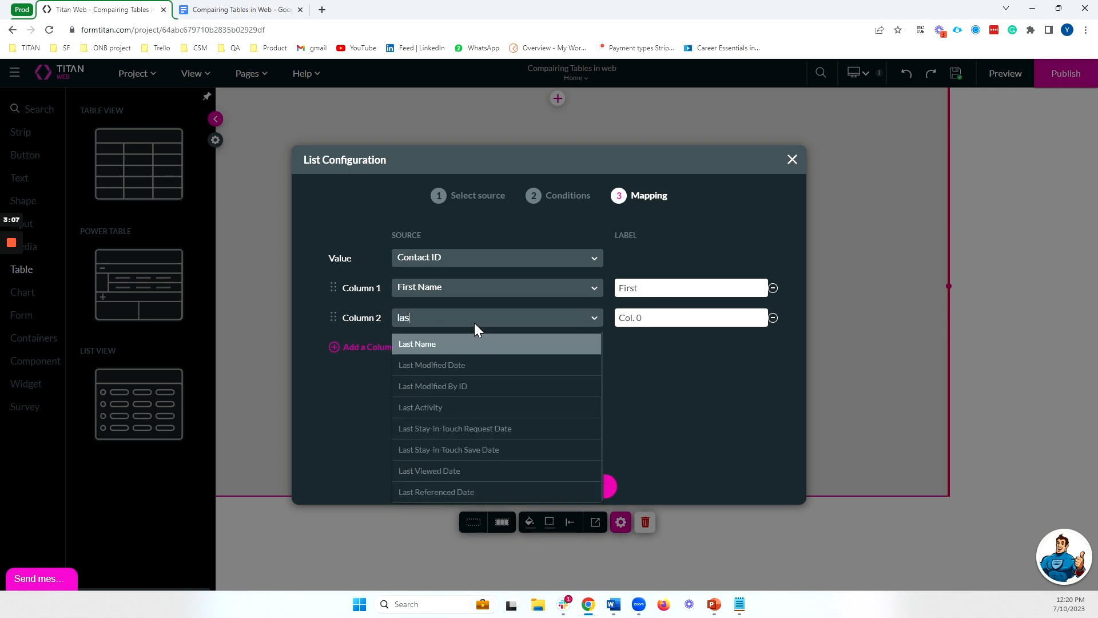
left_click(456, 346)
Add a third list column mapped to Email with the label Electronic mail, and apply the list configuration
left_click(387, 358)
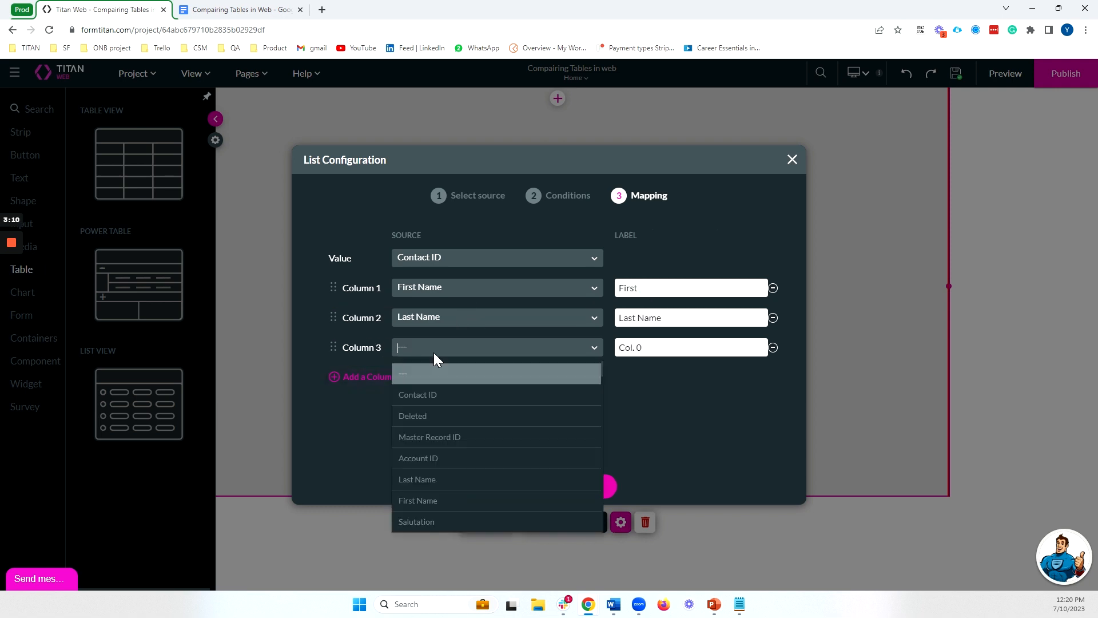
type("email")
left_click(435, 371)
double_click(643, 354)
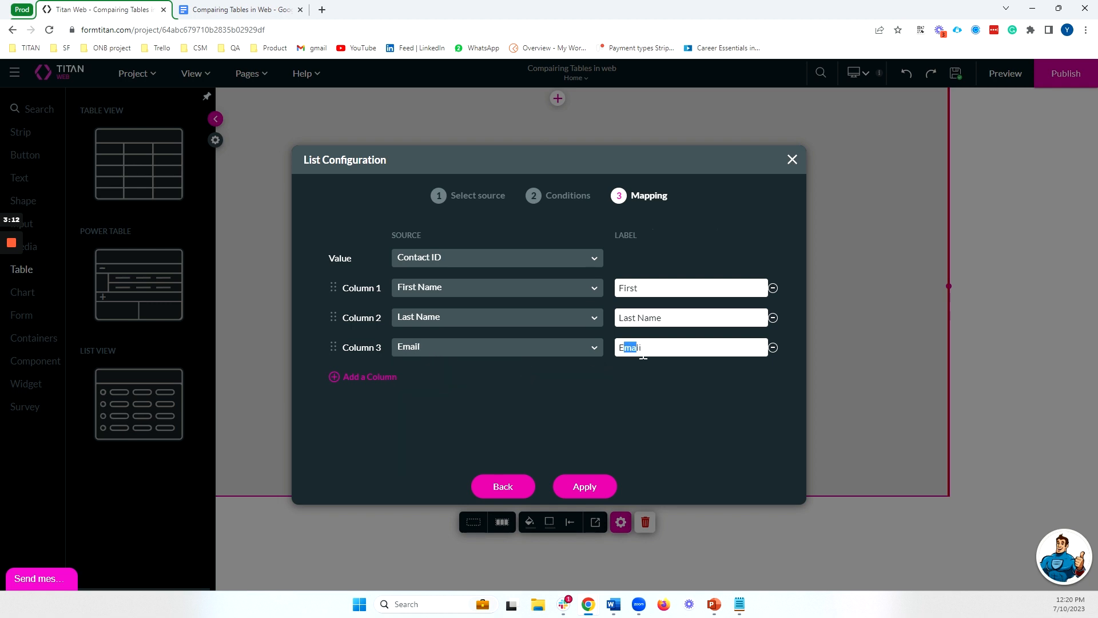
type("Elect")
type("i")
type("ronic mail")
left_click(612, 483)
Widen the list while reducing its height, and enable Auto Grow in its interactivity settings
left_click(586, 238)
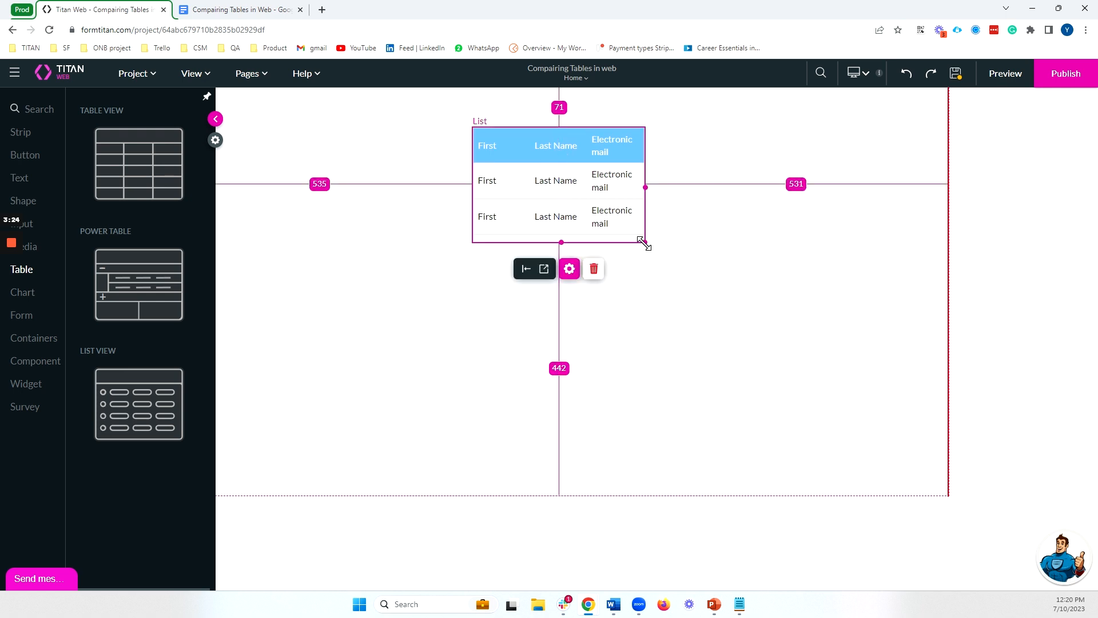
left_click_drag(645, 241, 706, 211)
left_click(599, 236)
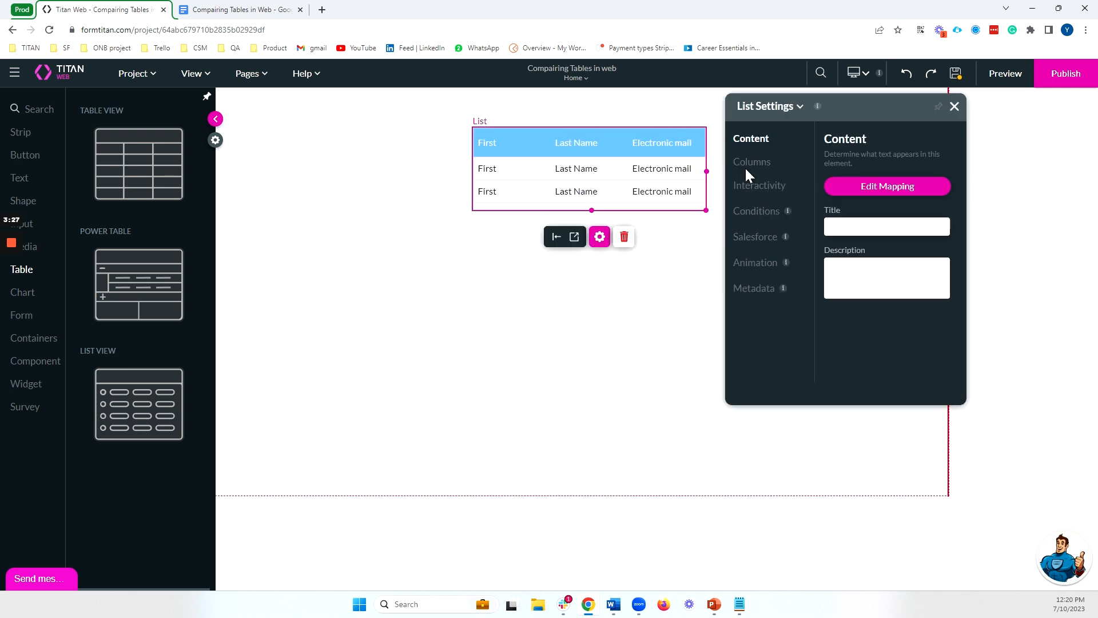
left_click(755, 185)
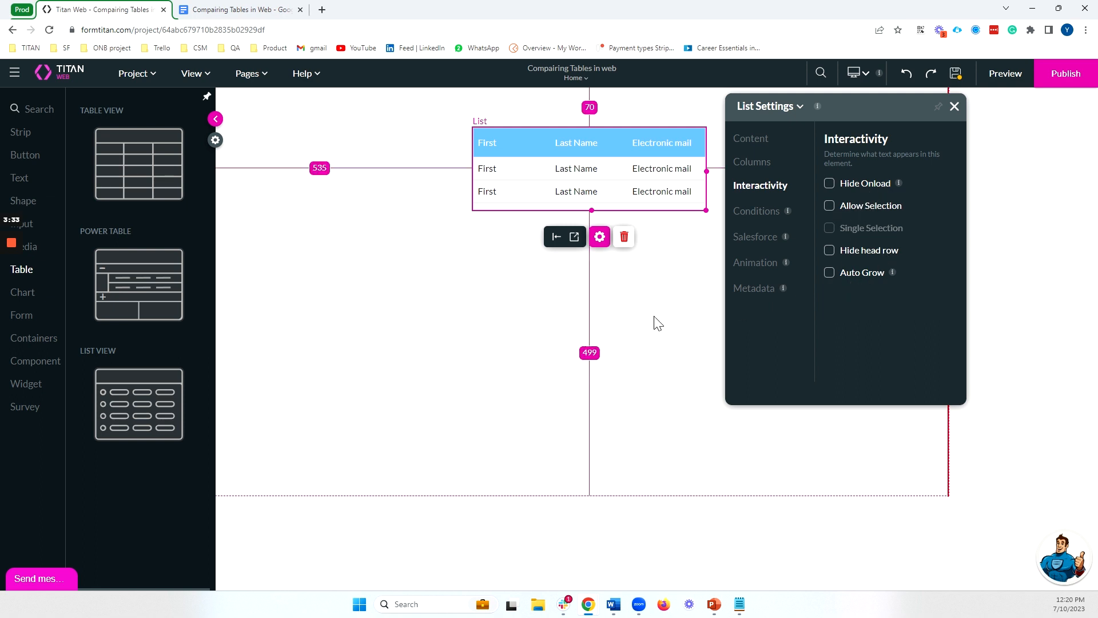
left_click(850, 273)
left_click(338, 332)
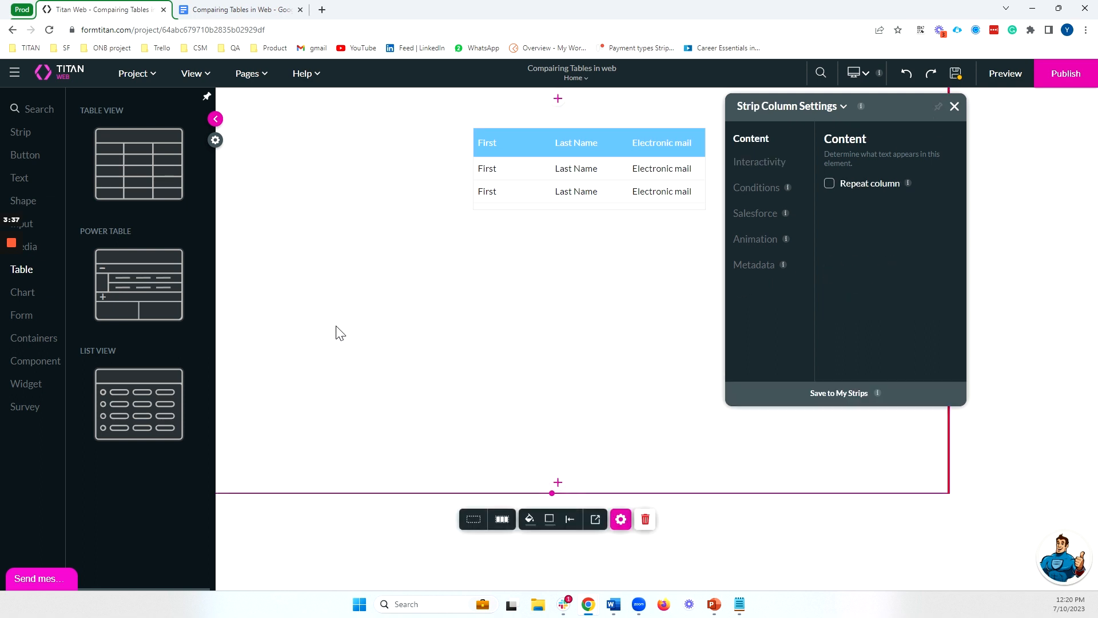
left_click(953, 105)
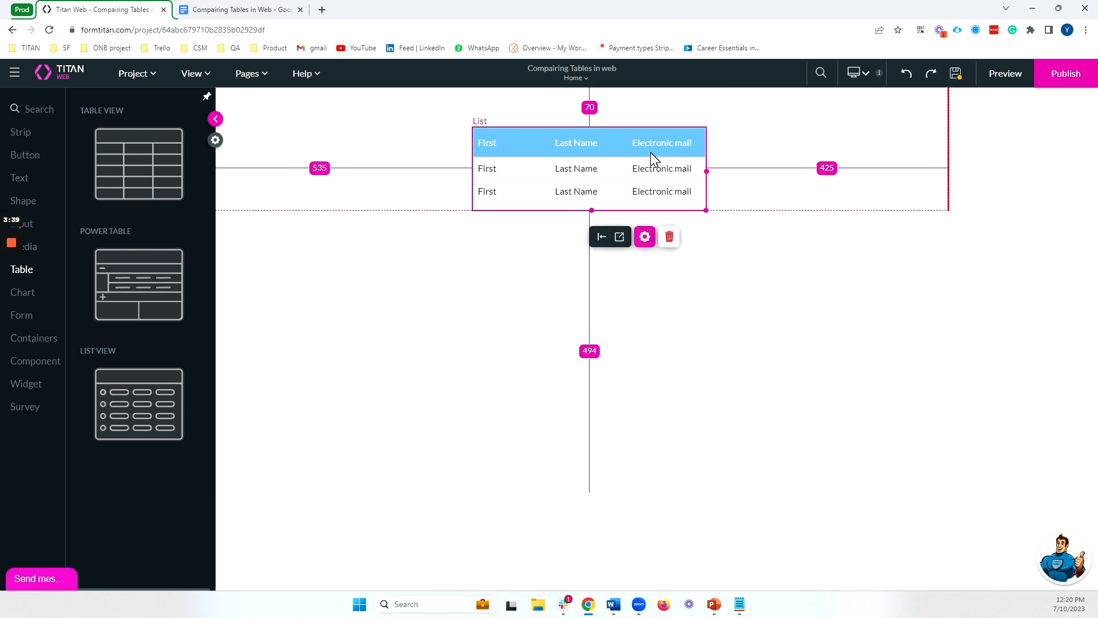
Shift the list toward the page's right side and add a Table View beside it, sourced from the Contact object
left_click_drag(650, 152, 815, 157)
left_click_drag(121, 196, 384, 137)
left_click(497, 258)
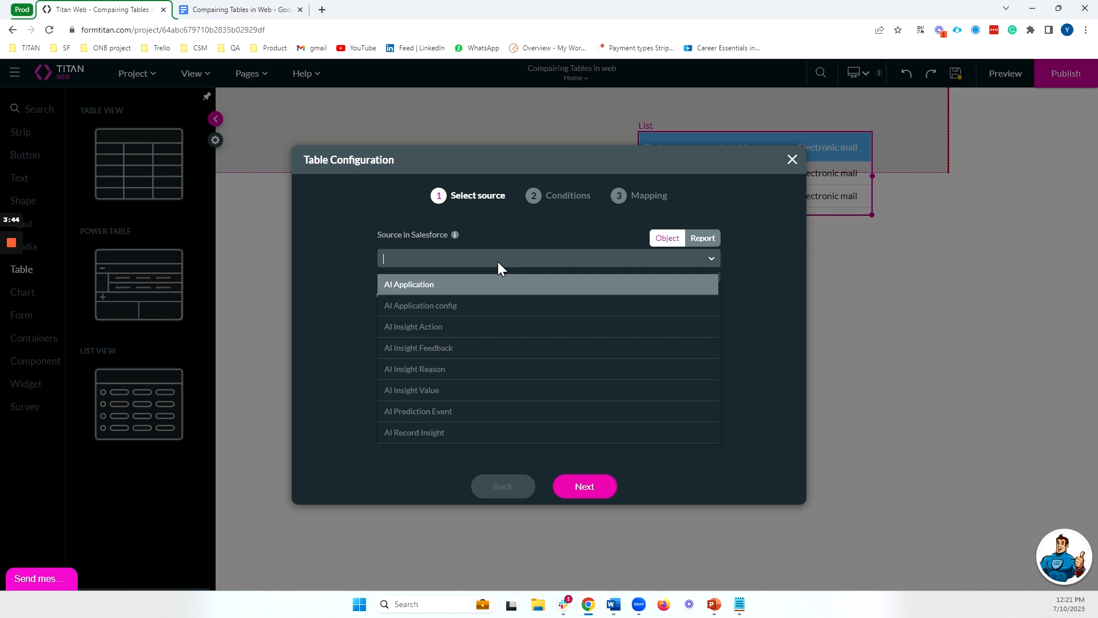
type("contac")
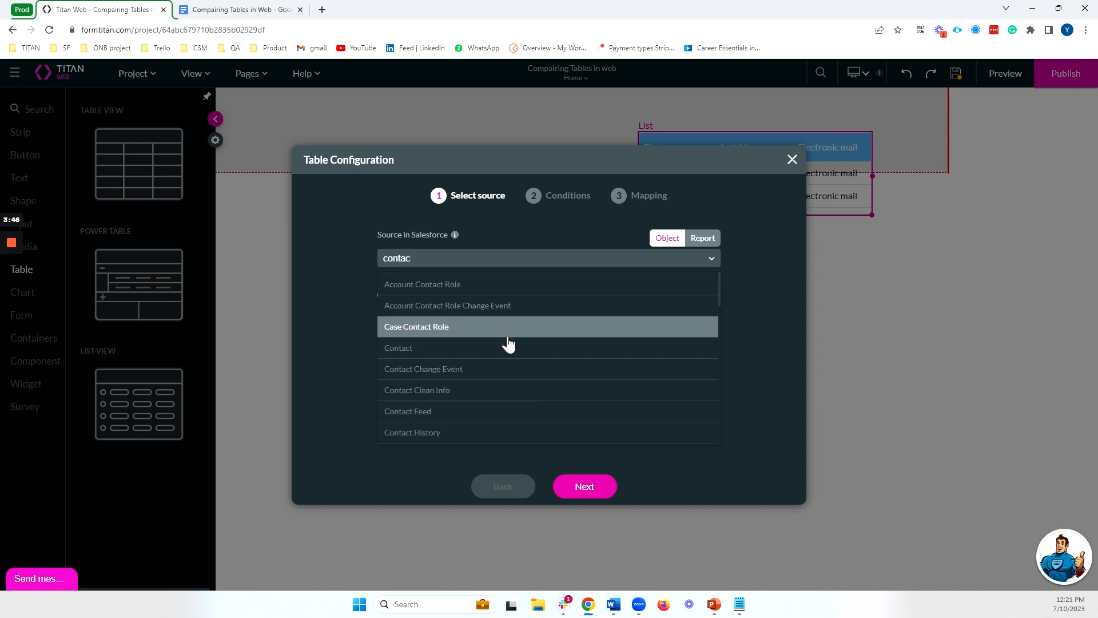
left_click(511, 347)
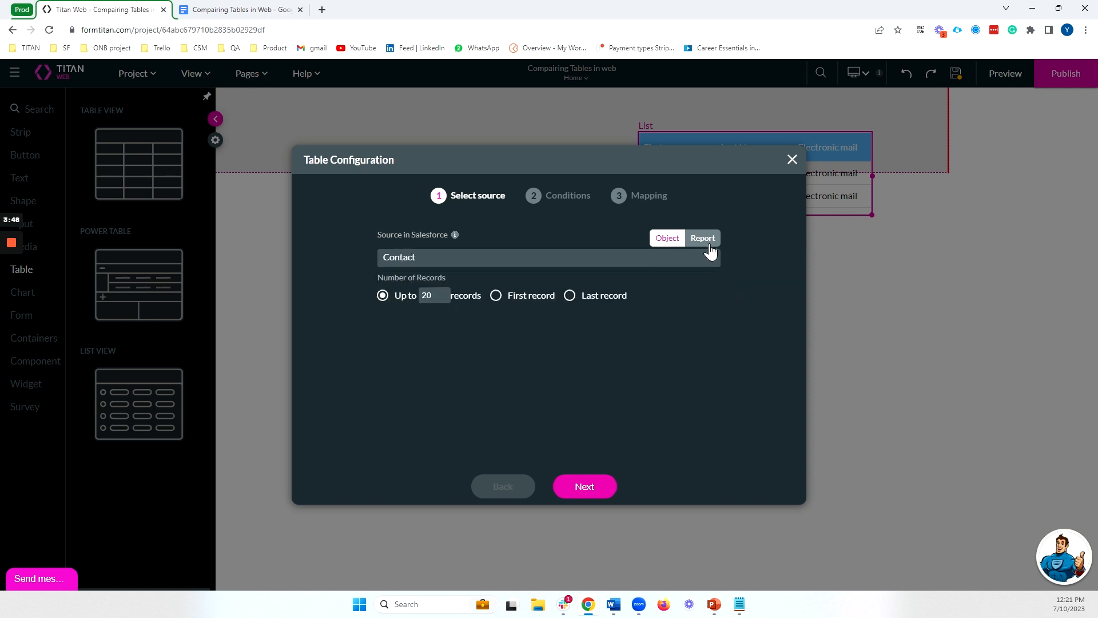
Leave the Table View's conditions empty and map its column 1 to First Name
left_click(584, 487)
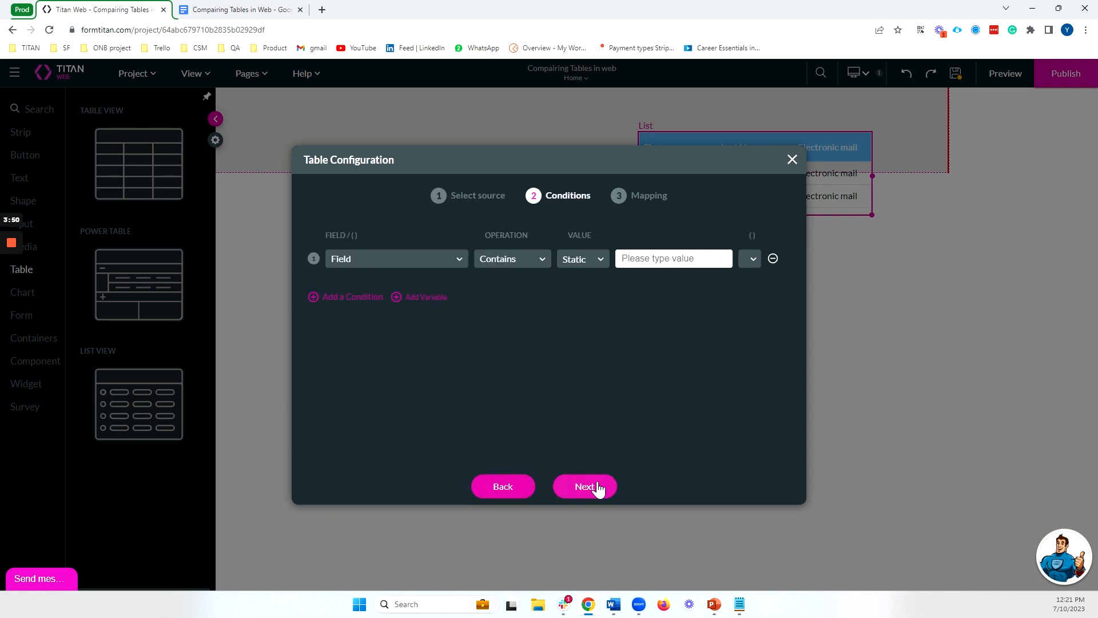
left_click(597, 488)
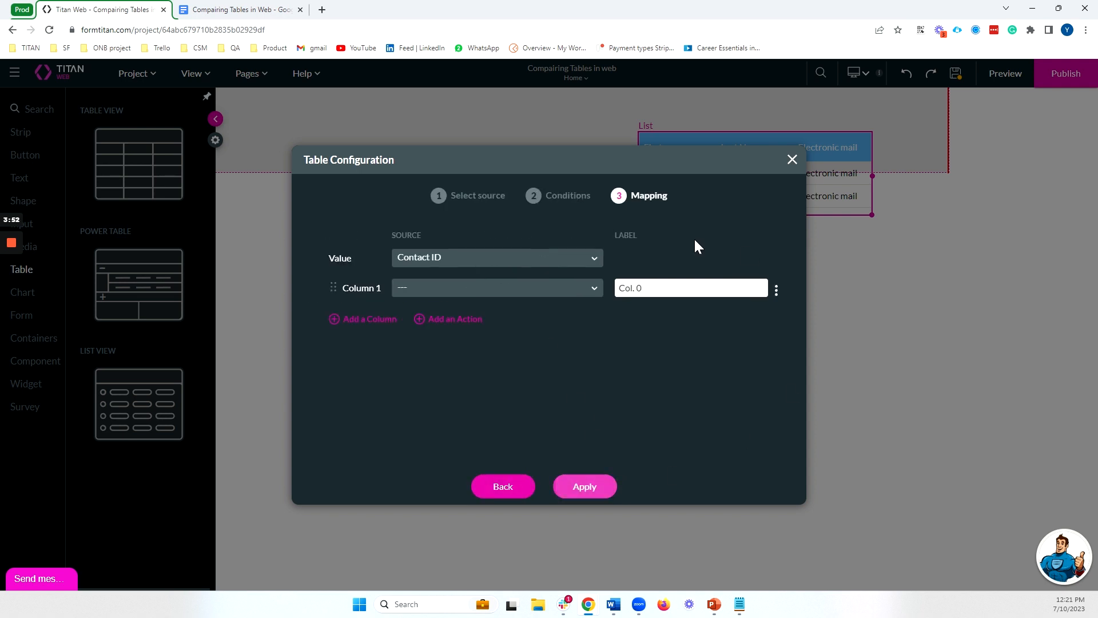
left_click(423, 293)
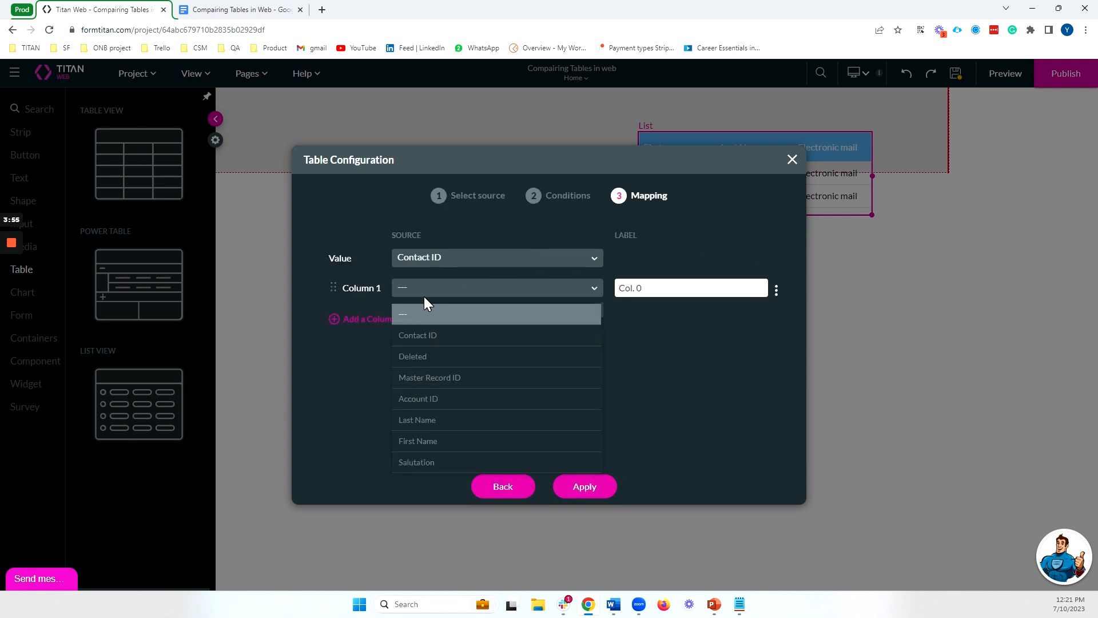
type("fir")
left_click(441, 314)
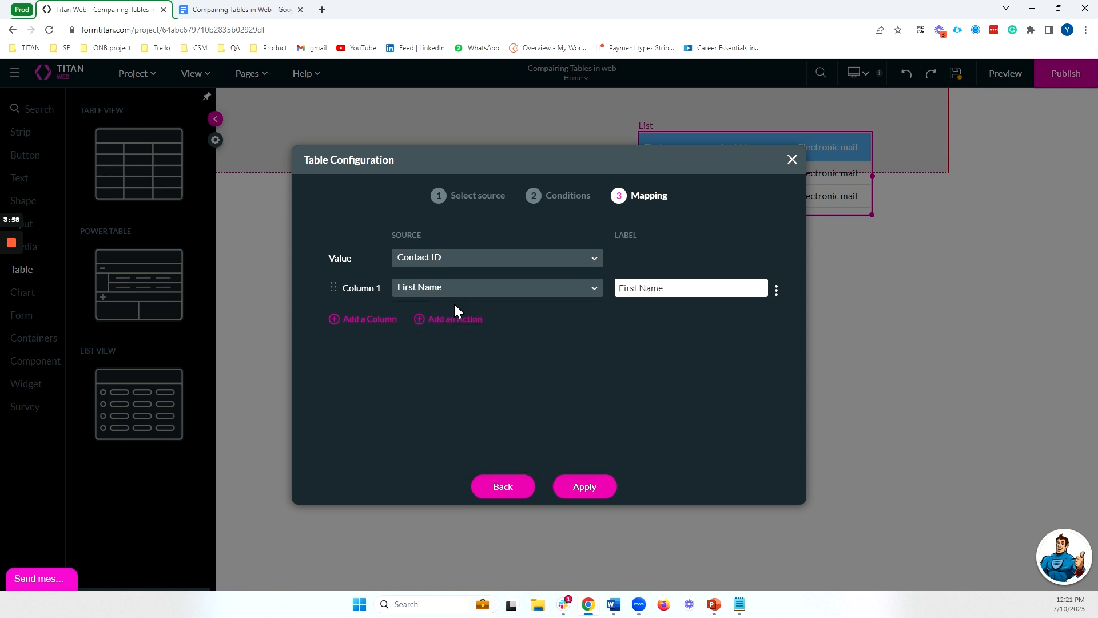
Add a button action labelled Email Contact to the Table View's mapping, and apply the table configuration
left_click(452, 318)
left_click(435, 322)
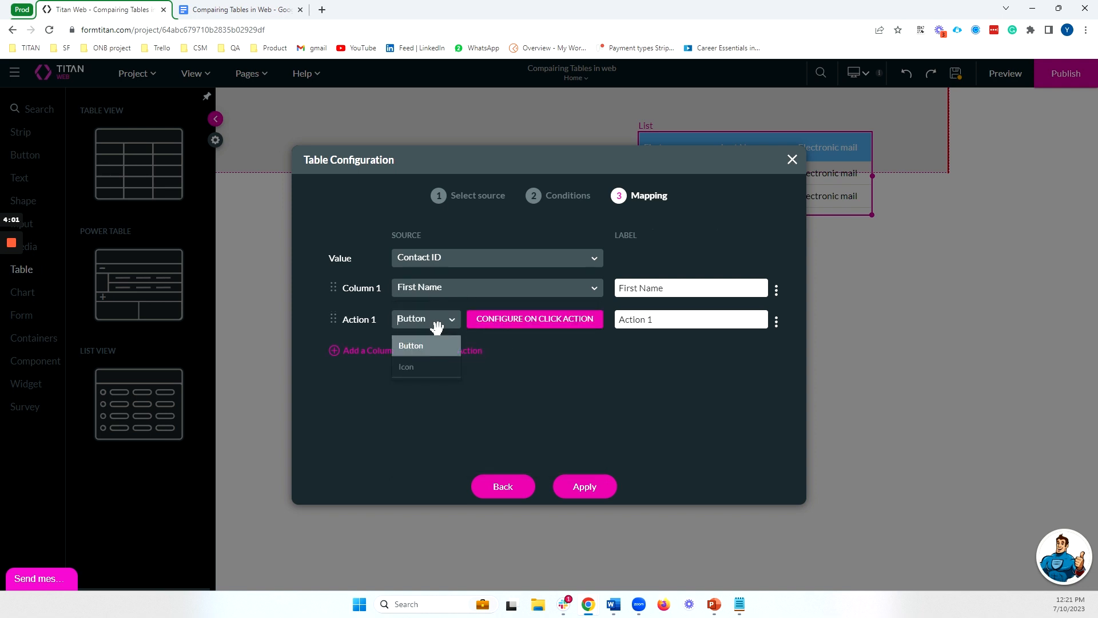
left_click(438, 334)
left_click(777, 291)
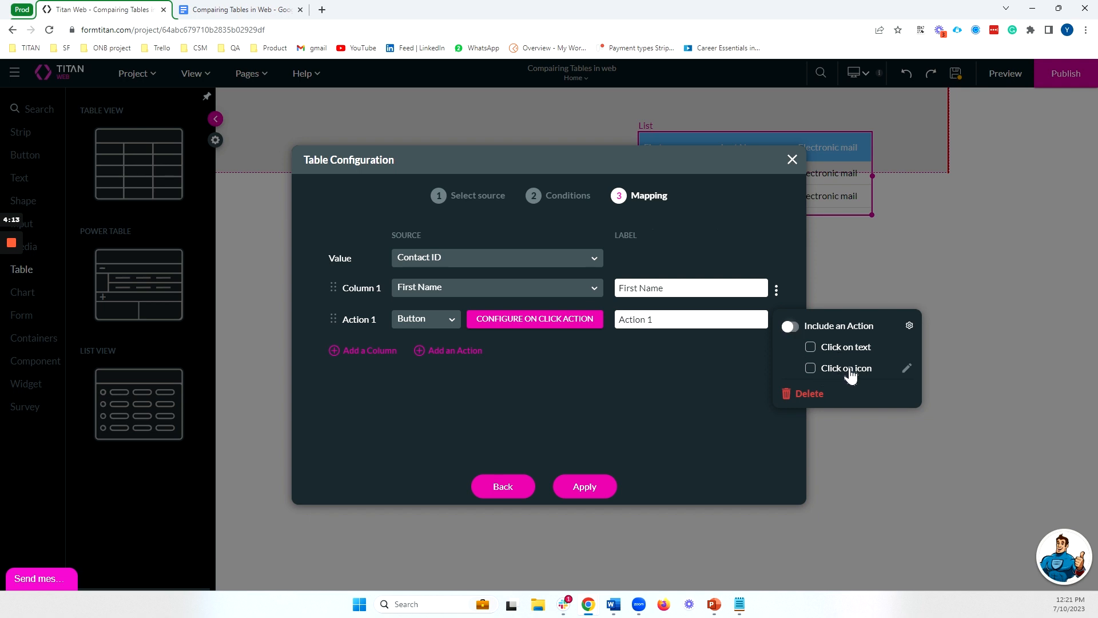
left_click(436, 318)
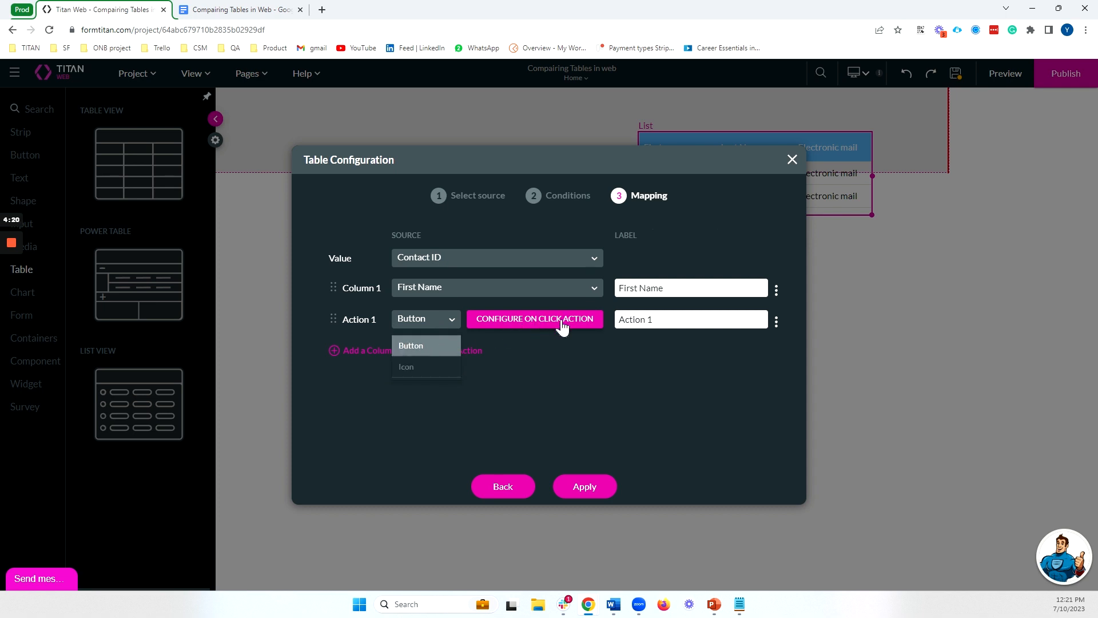
triple_click(652, 319)
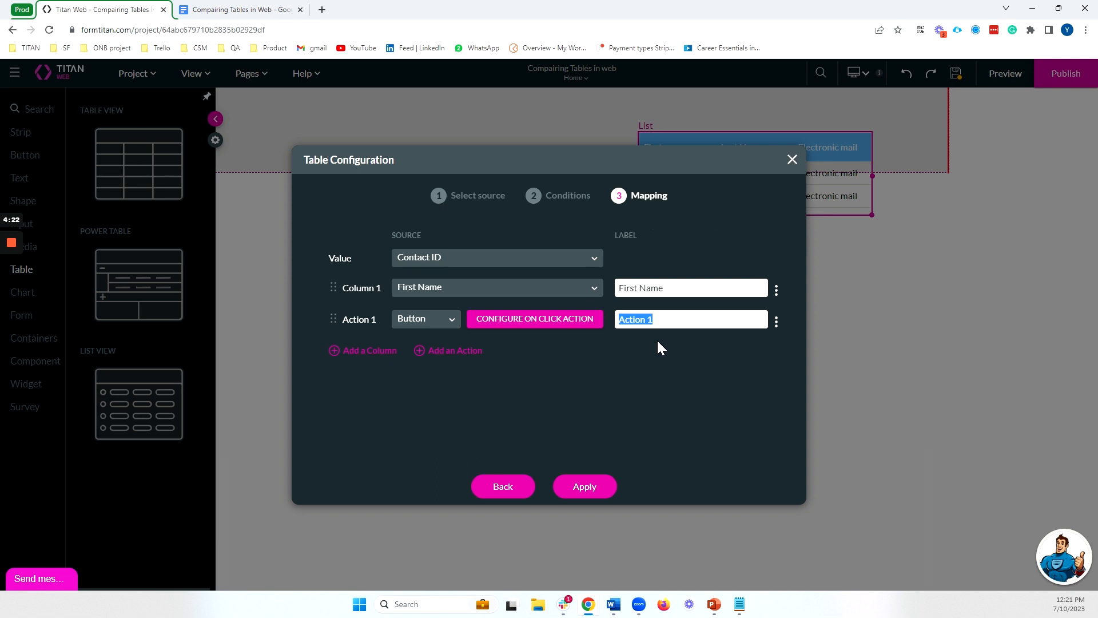
type("Email Contact")
left_click(583, 486)
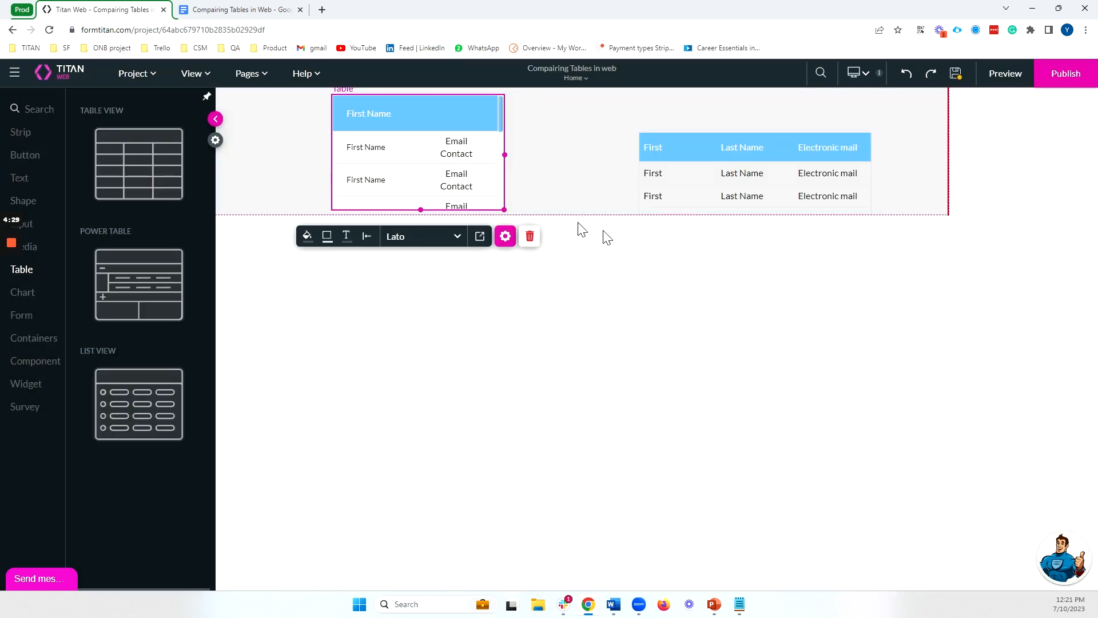
Add an empty strip below the existing tables and review the Table View's interactivity settings
left_click(556, 213)
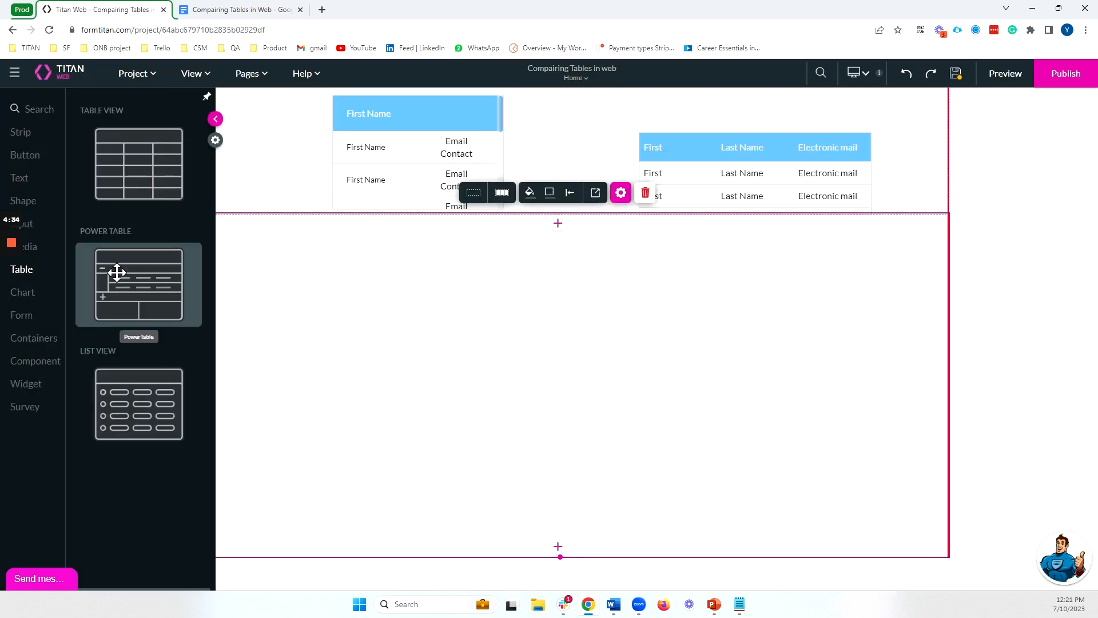
left_click(504, 236)
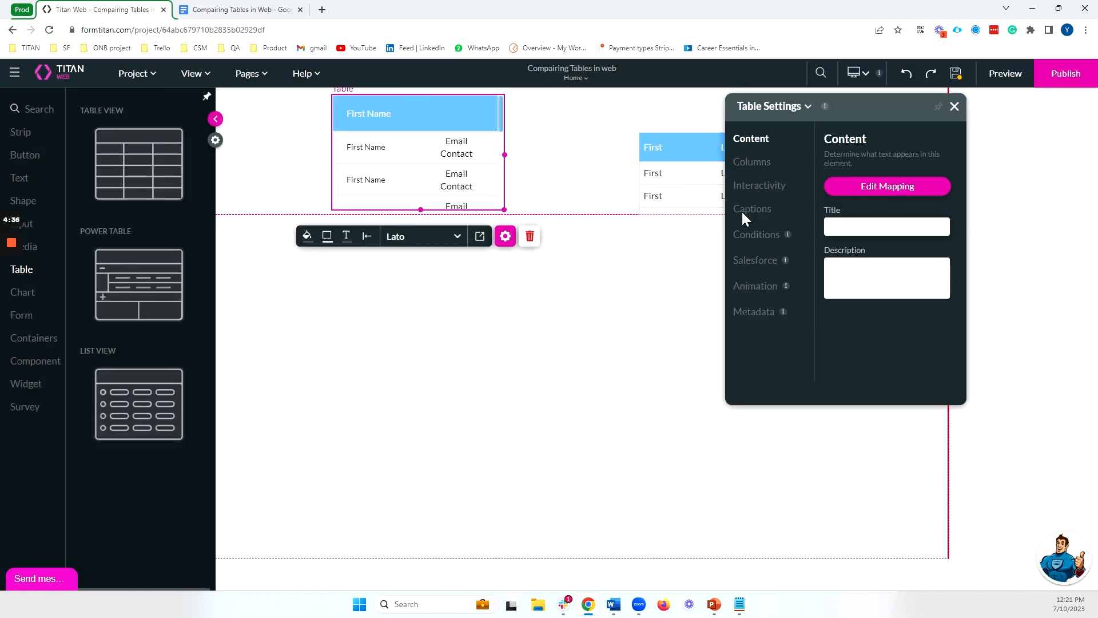
left_click(769, 185)
scroll(927, 186, "down", 1)
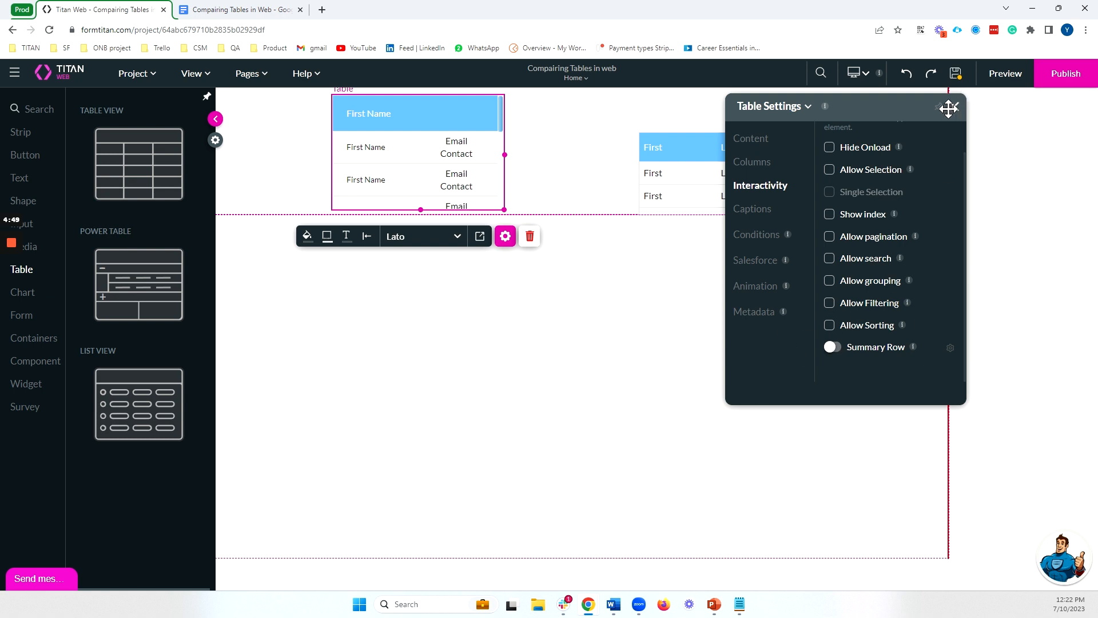
Place a Power Table in the new strip, sourced from the Contact object, and leave its conditions empty
left_click_drag(139, 284, 475, 296)
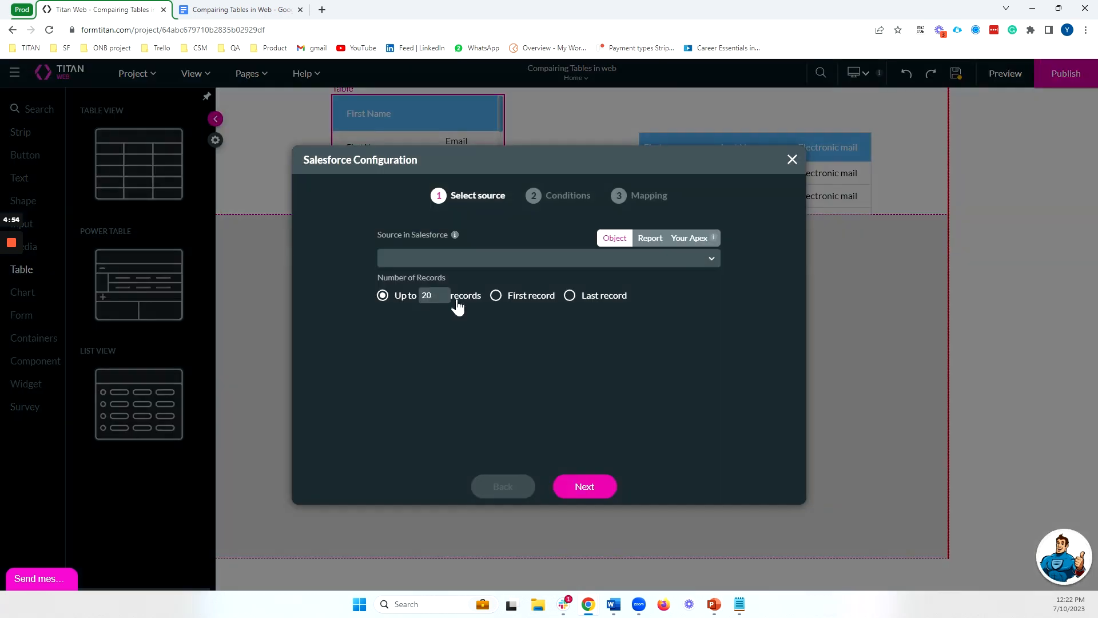
left_click(468, 257)
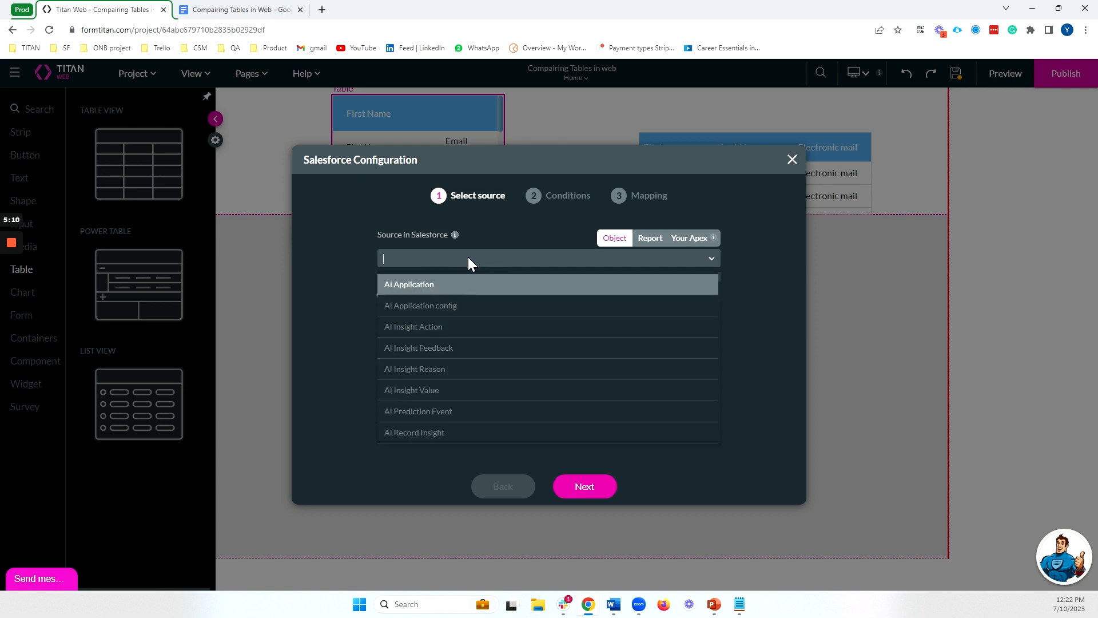
type("contac")
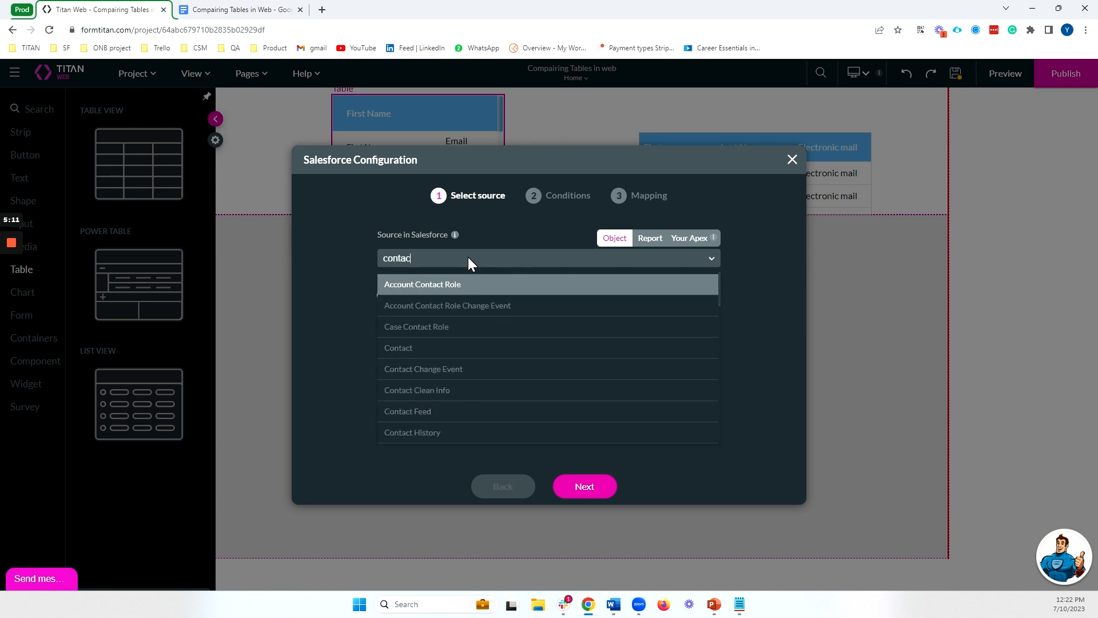
left_click(423, 348)
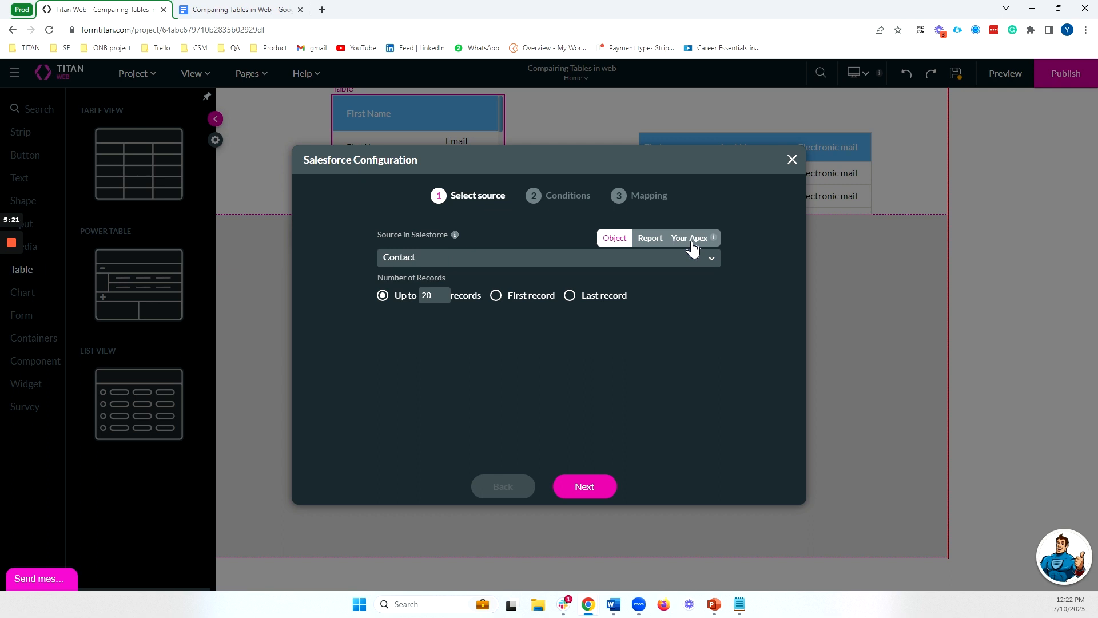
left_click(583, 486)
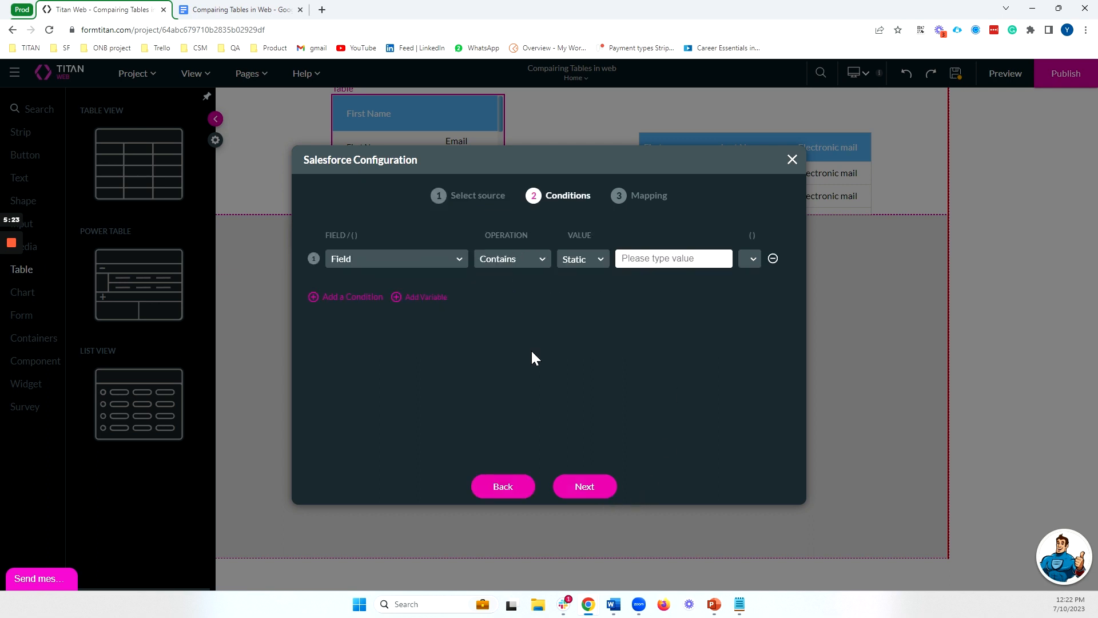
left_click(571, 493)
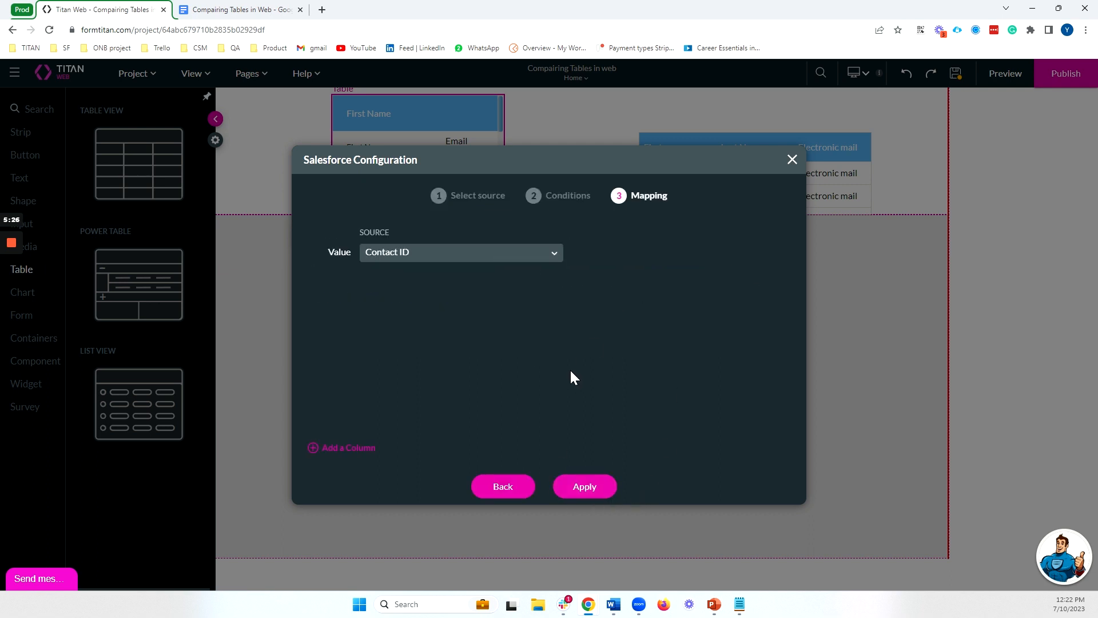
Map the Power Table's first column to the First Name field and add a second column
left_click(340, 450)
left_click(478, 288)
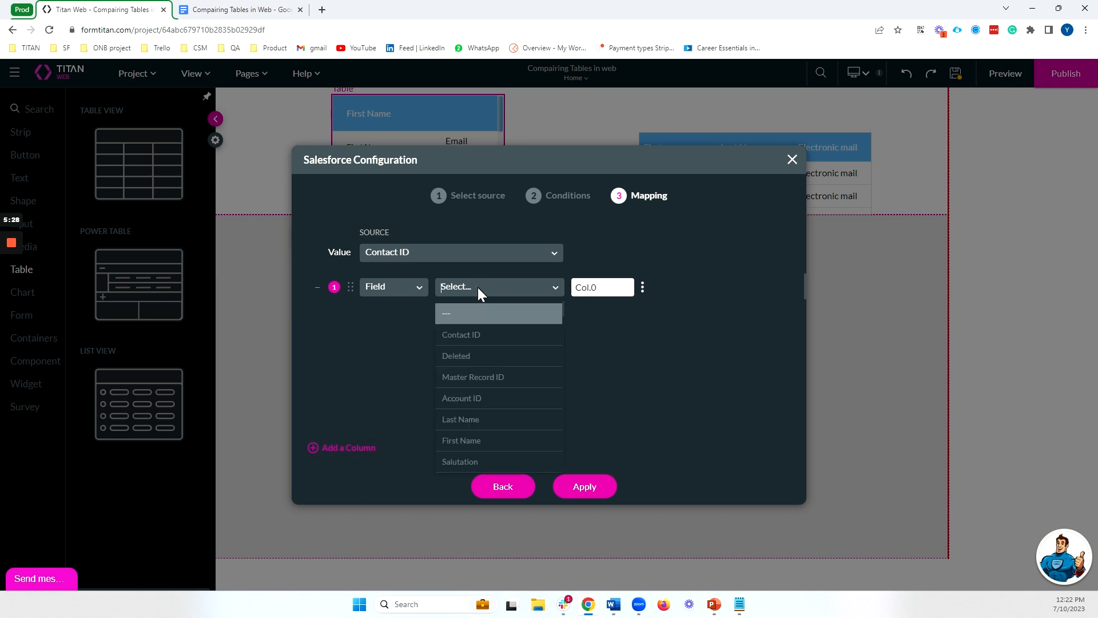
type("fie")
key("BackSpace")
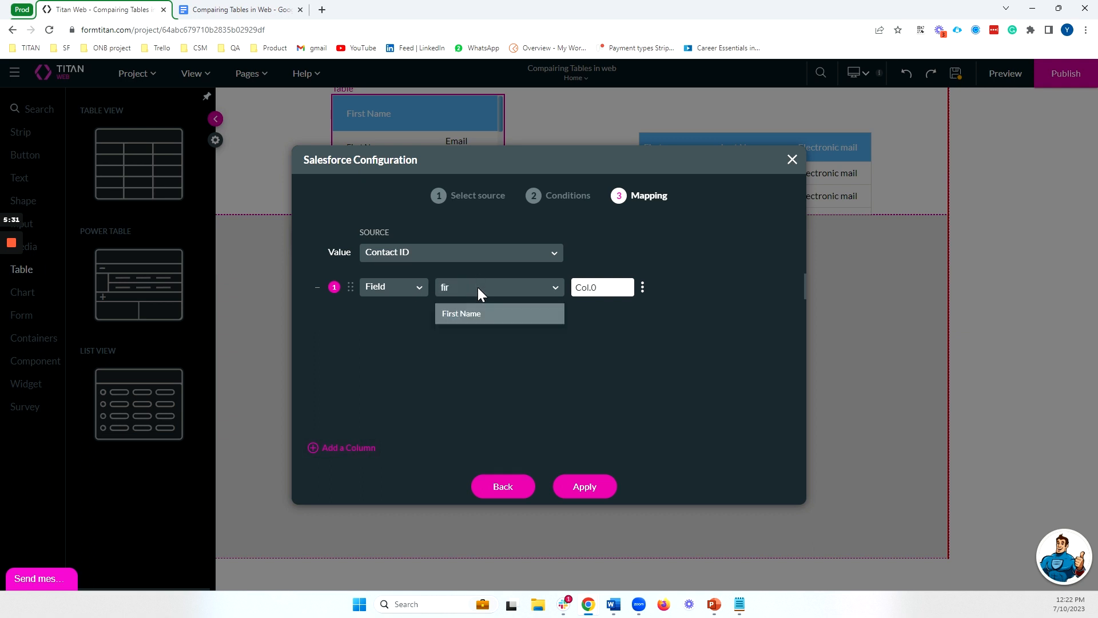
type("r")
left_click(470, 312)
left_click(350, 448)
Try the Input type for the second column and view its input configuration without applying it
left_click(393, 314)
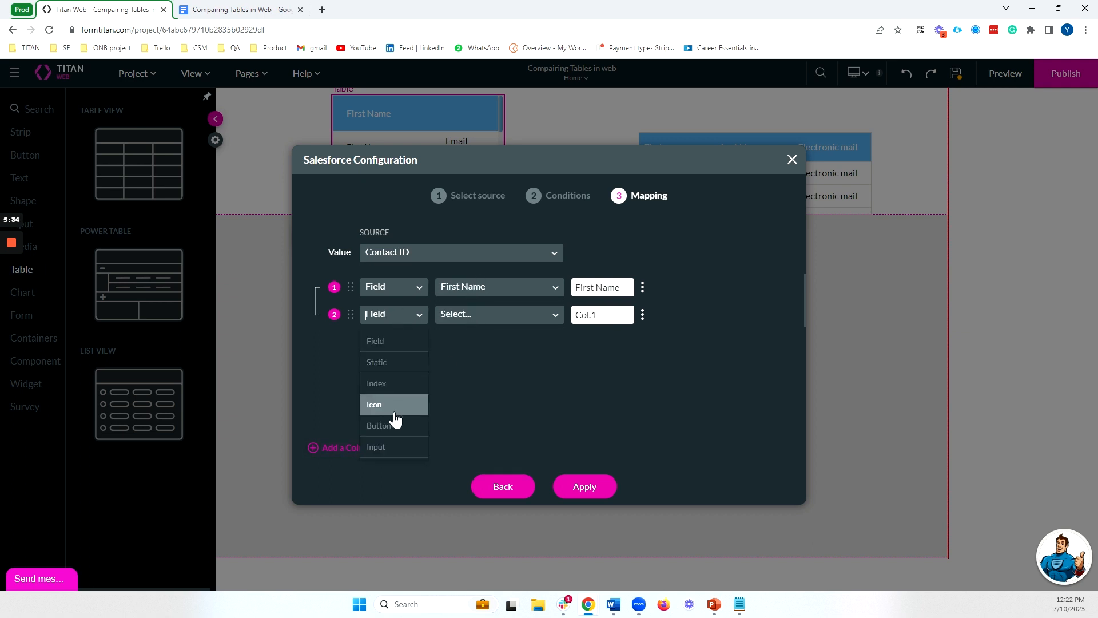
left_click(394, 446)
left_click(487, 322)
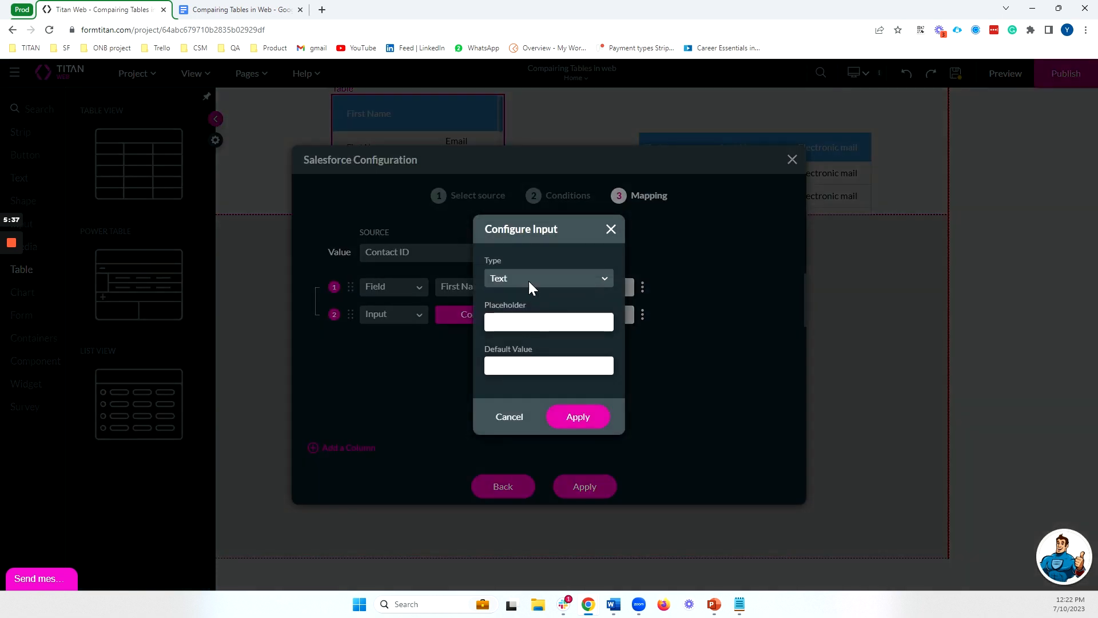
left_click(529, 279)
left_click(611, 228)
Try the Static type for the second column, and look through the additional options of the First Name column
left_click(393, 314)
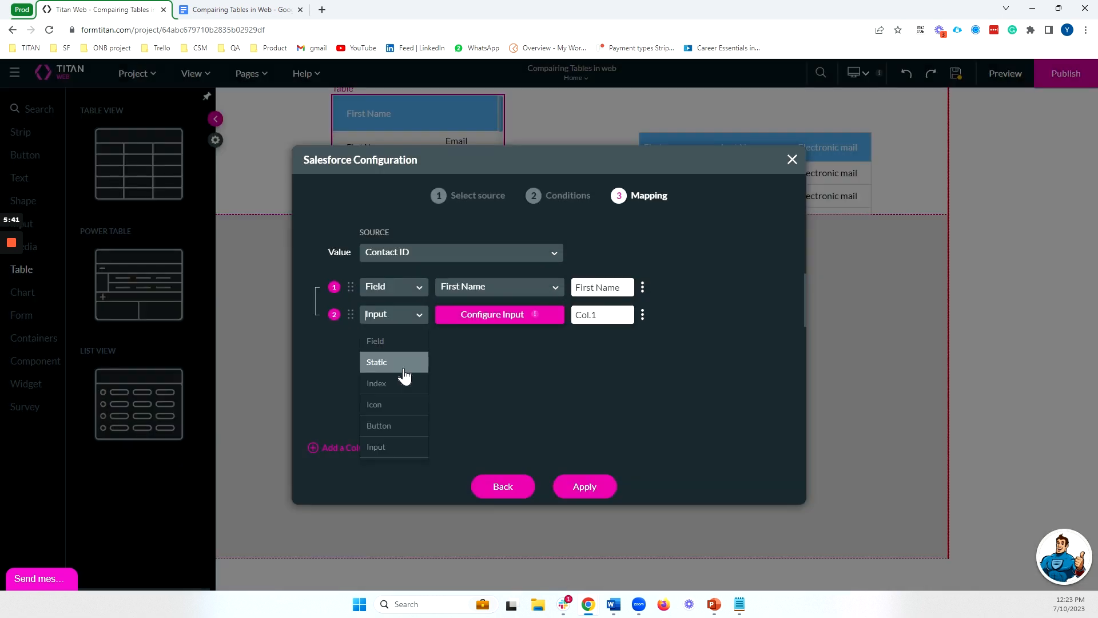
left_click(403, 366)
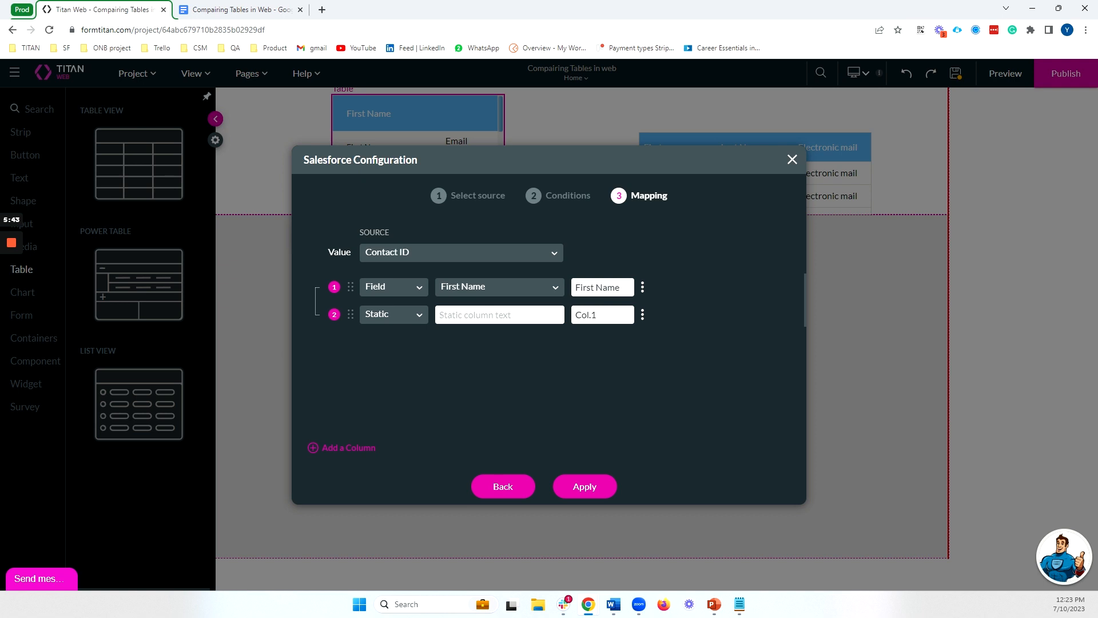
left_click(405, 317)
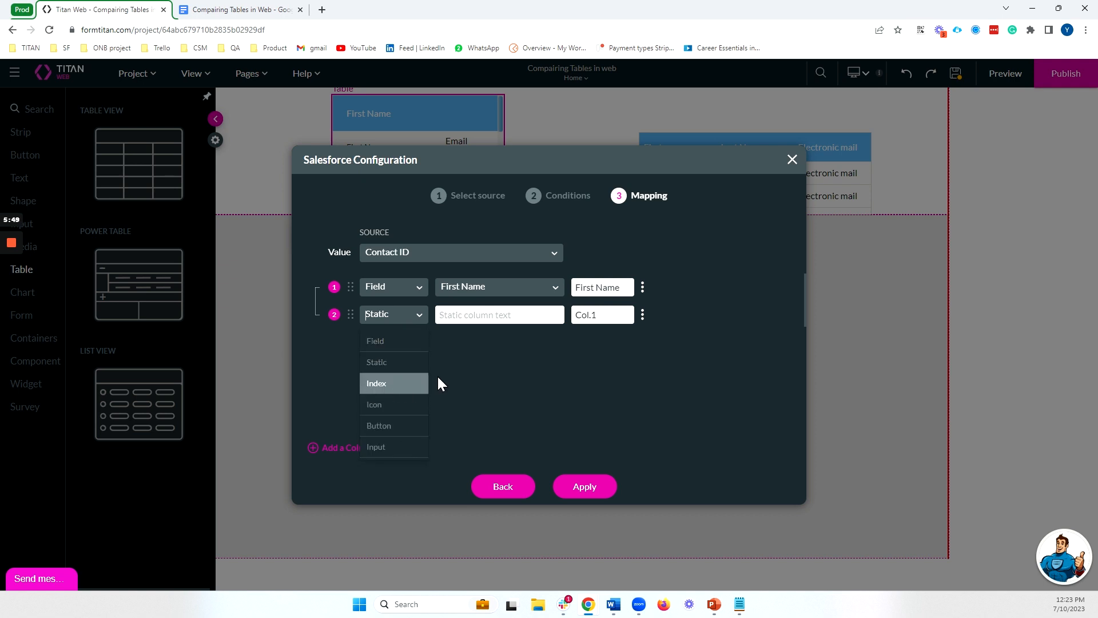
left_click(642, 290)
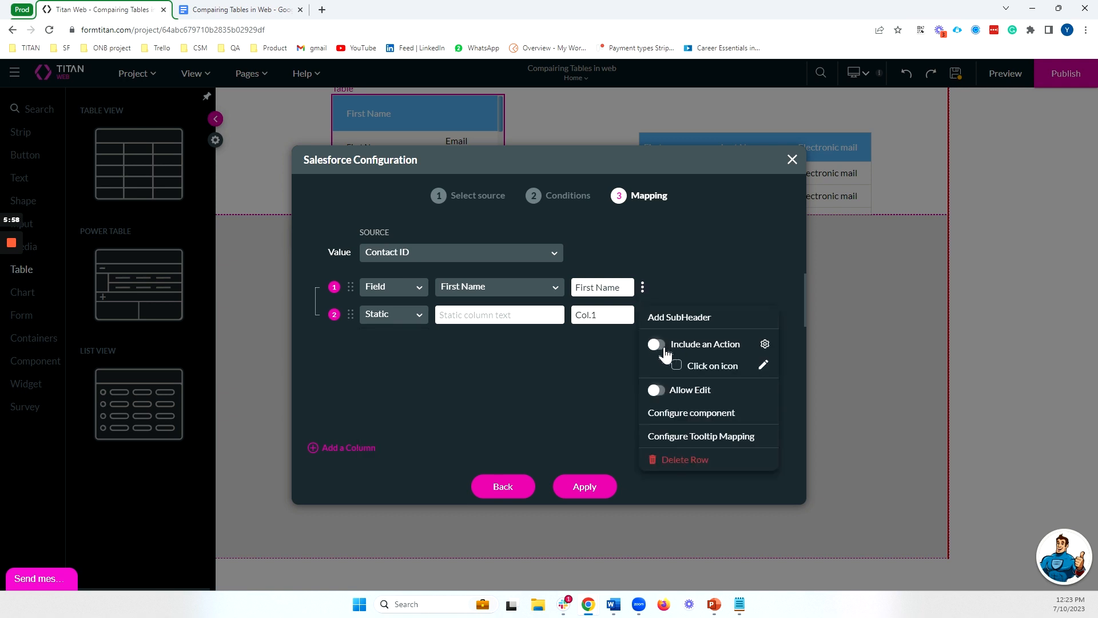
Make the second column a Button with the text Send email, and apply the Power Table's configuration
left_click(420, 314)
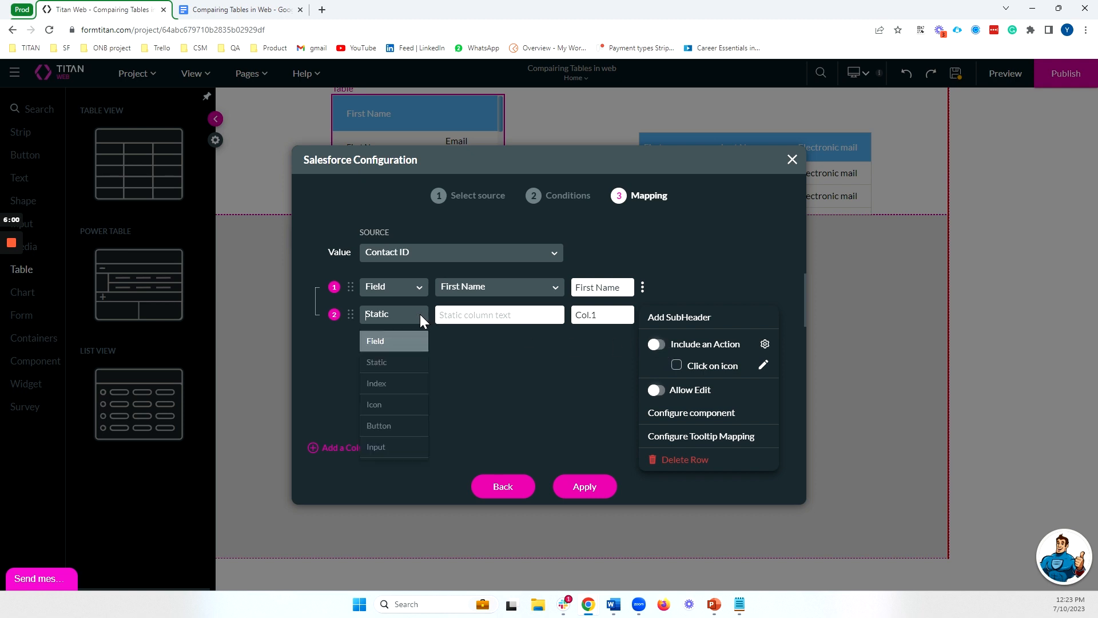
left_click(394, 425)
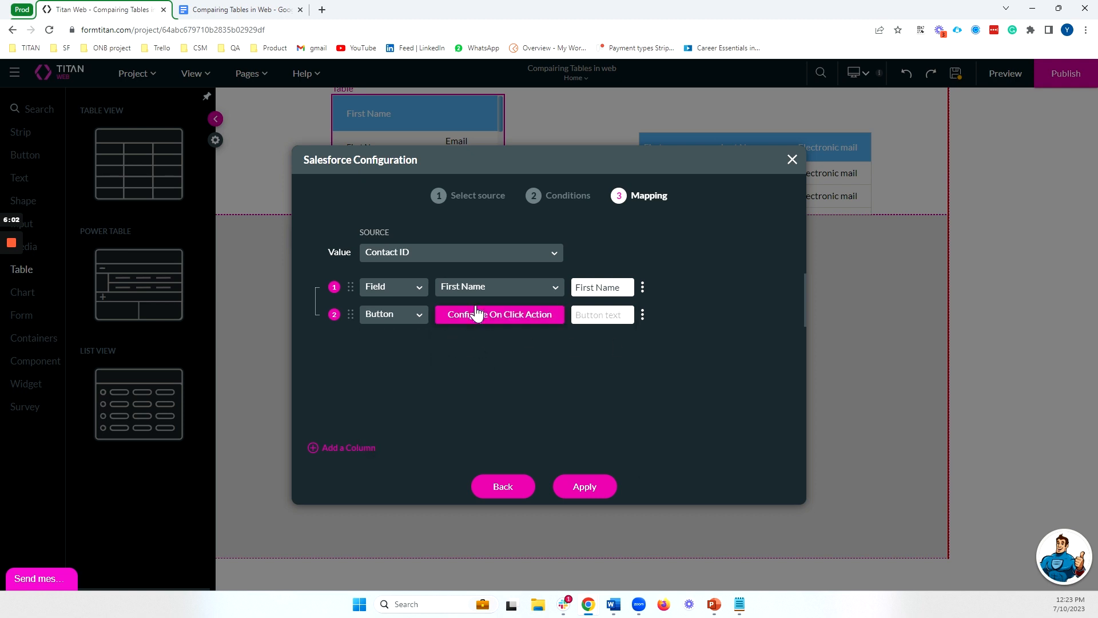
left_click(599, 308)
type("Send email")
left_click(642, 287)
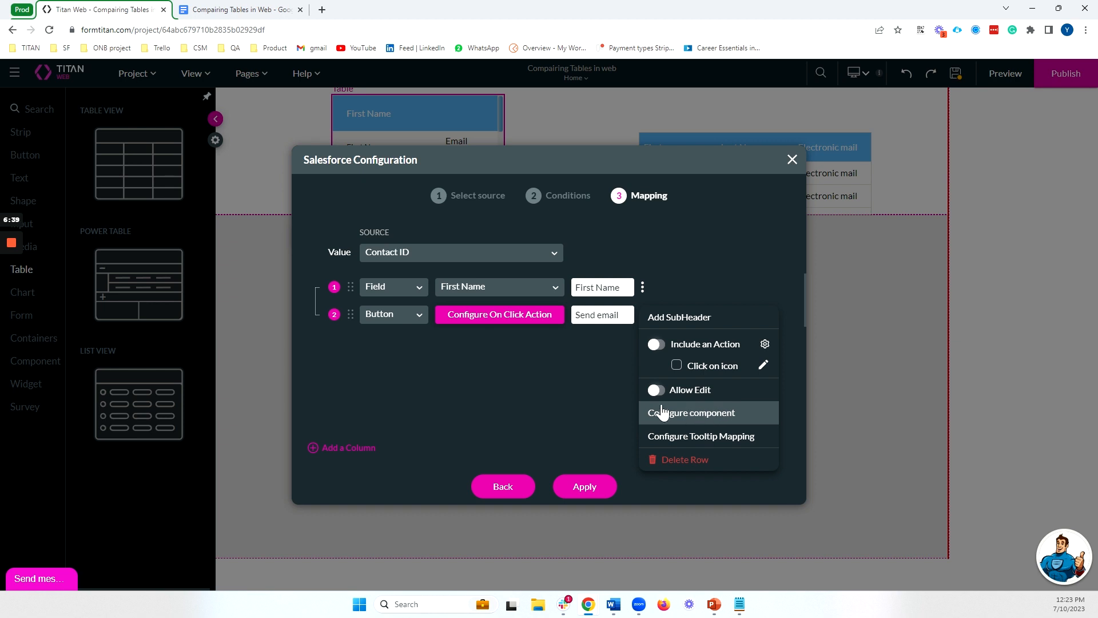
left_click(585, 486)
Enable Allow Resize in the Power Table's interactivity settings
left_click(547, 491)
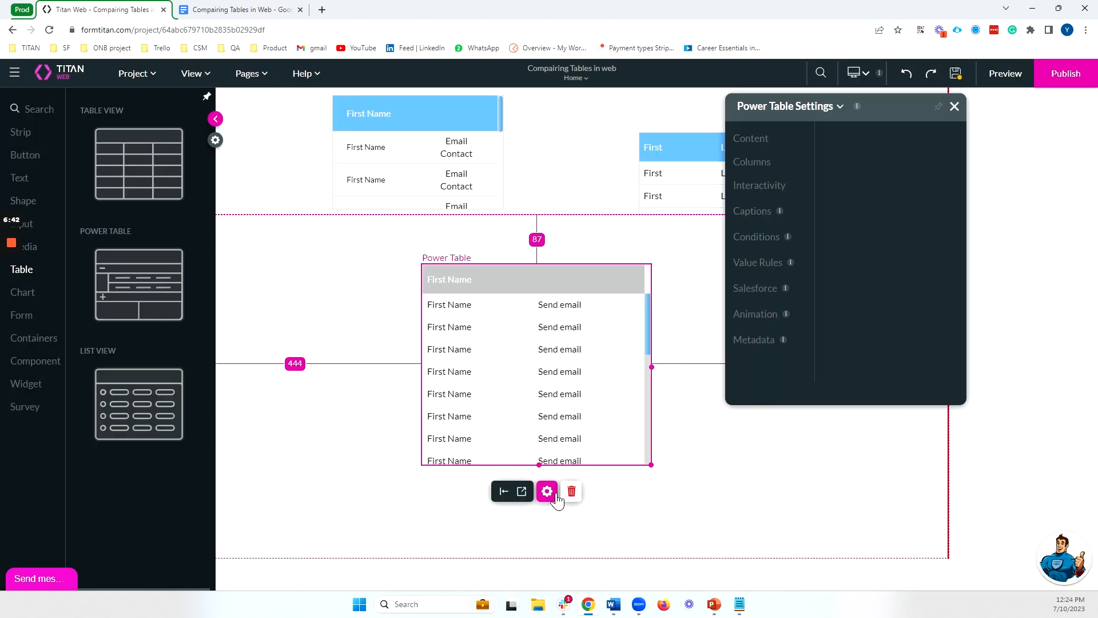
left_click(777, 186)
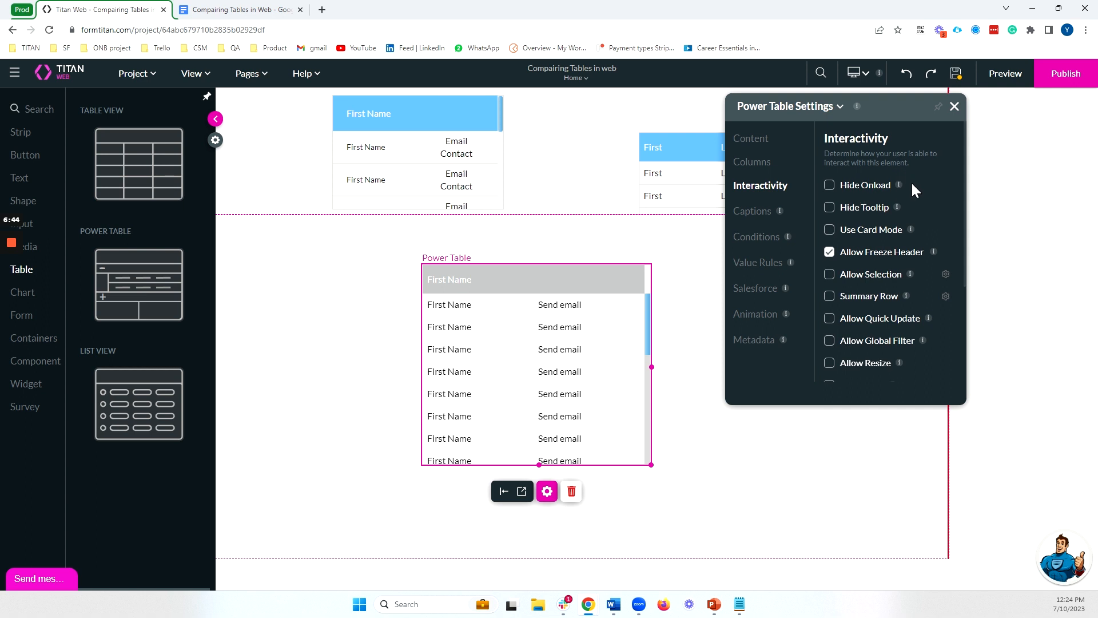
scroll(912, 183, "down", 1)
scroll(911, 182, "up", 1)
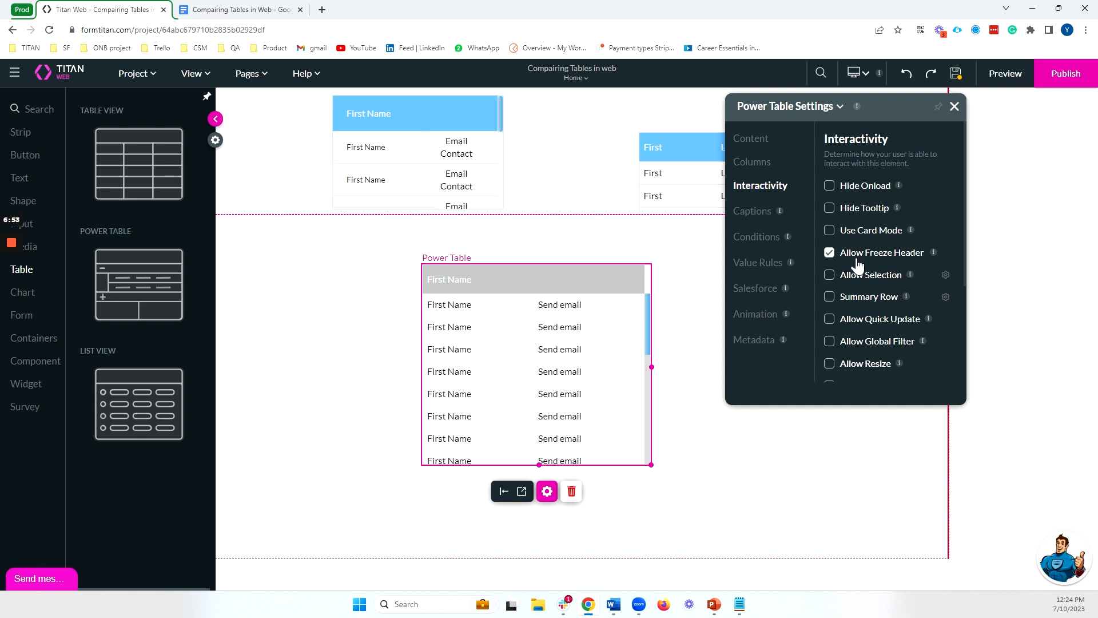
scroll(909, 261, "down", 1)
scroll(934, 258, "down", 1)
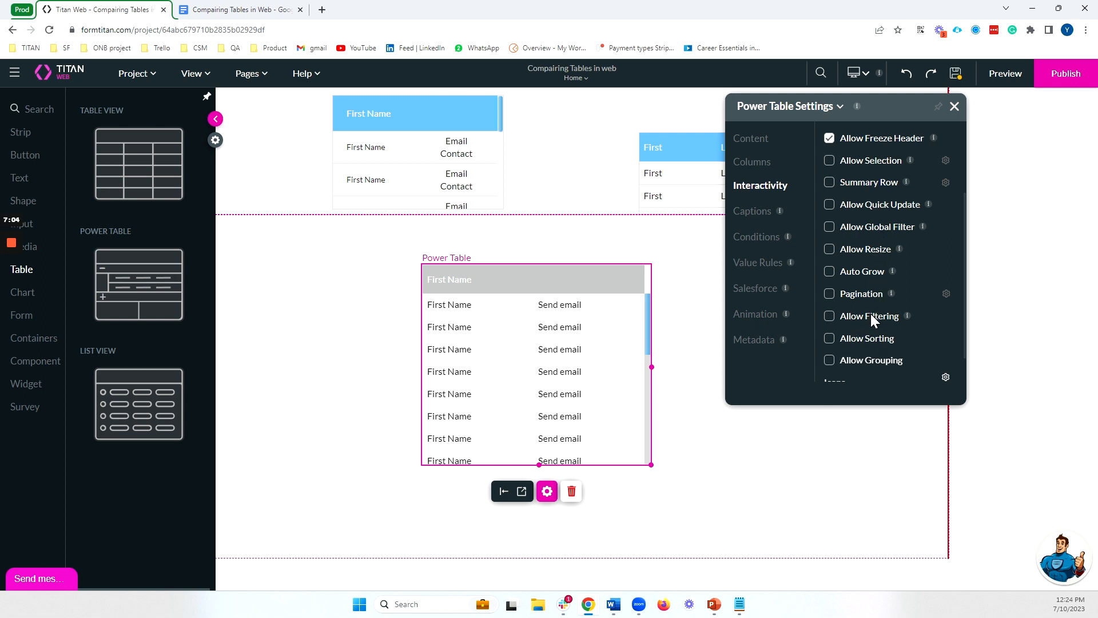
left_click(851, 249)
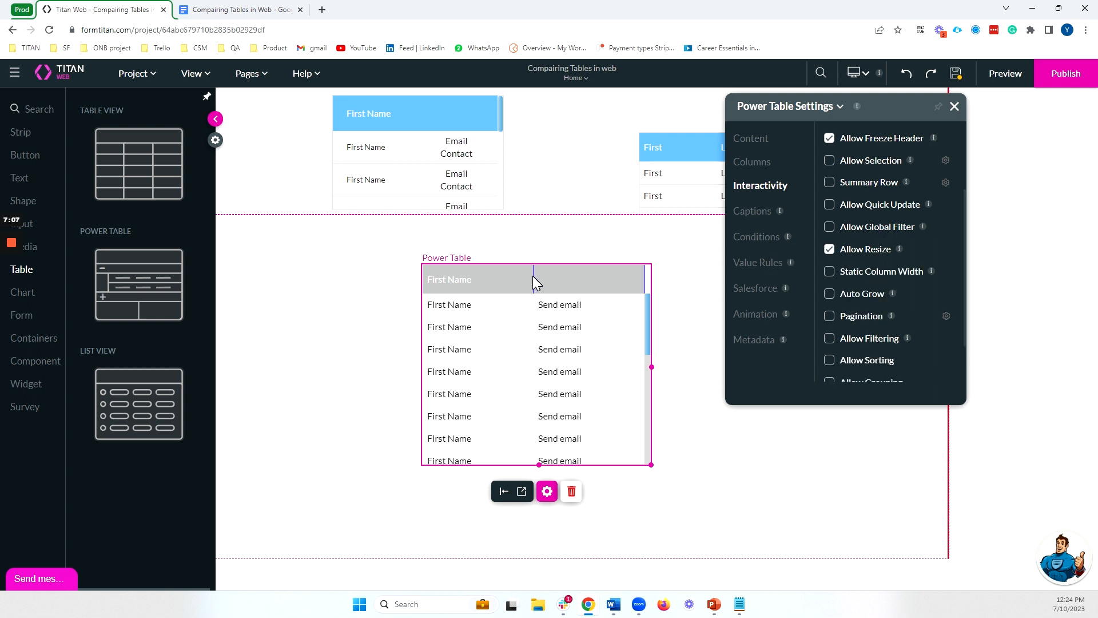
Narrow the Power Table's First Name column slightly and close the table's settings
left_click_drag(533, 276, 523, 276)
scroll(921, 252, "down", 2)
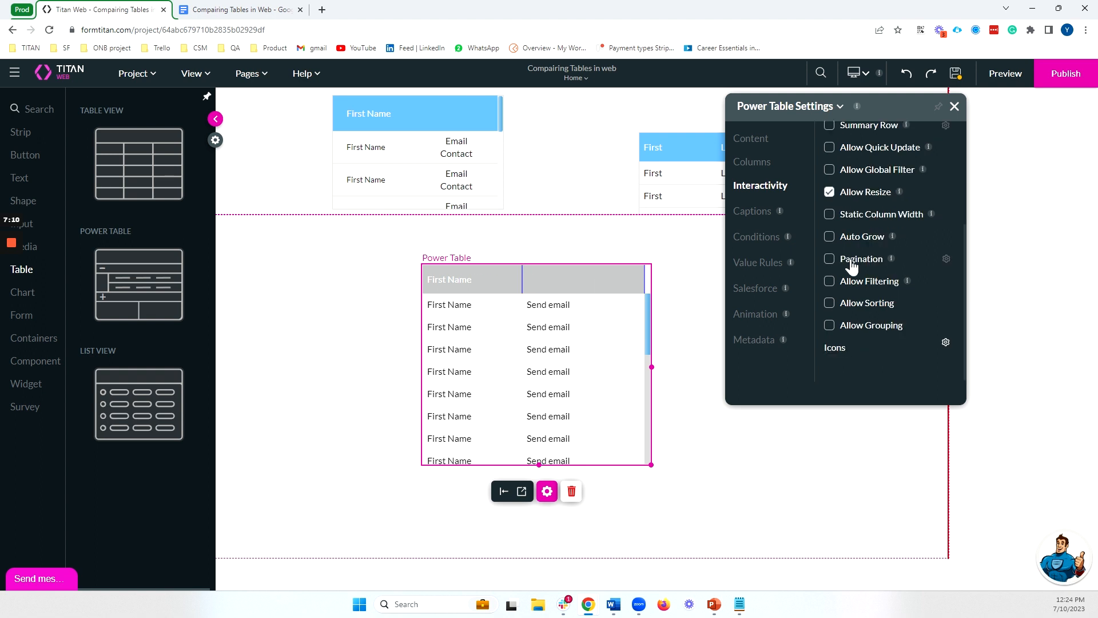
scroll(909, 252, "up", 2)
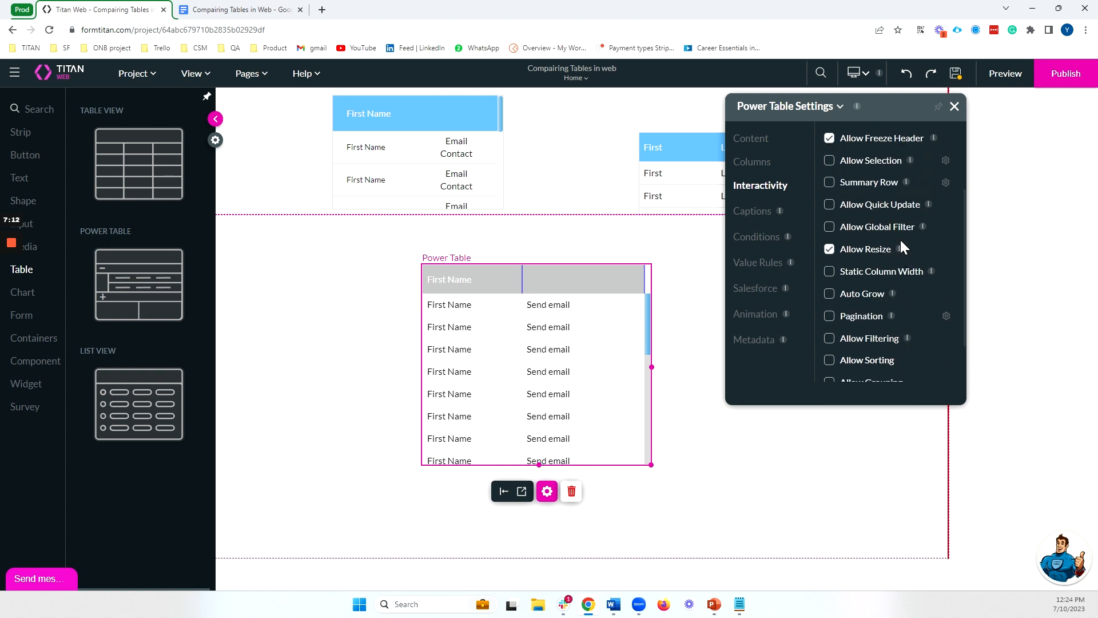
left_click(954, 107)
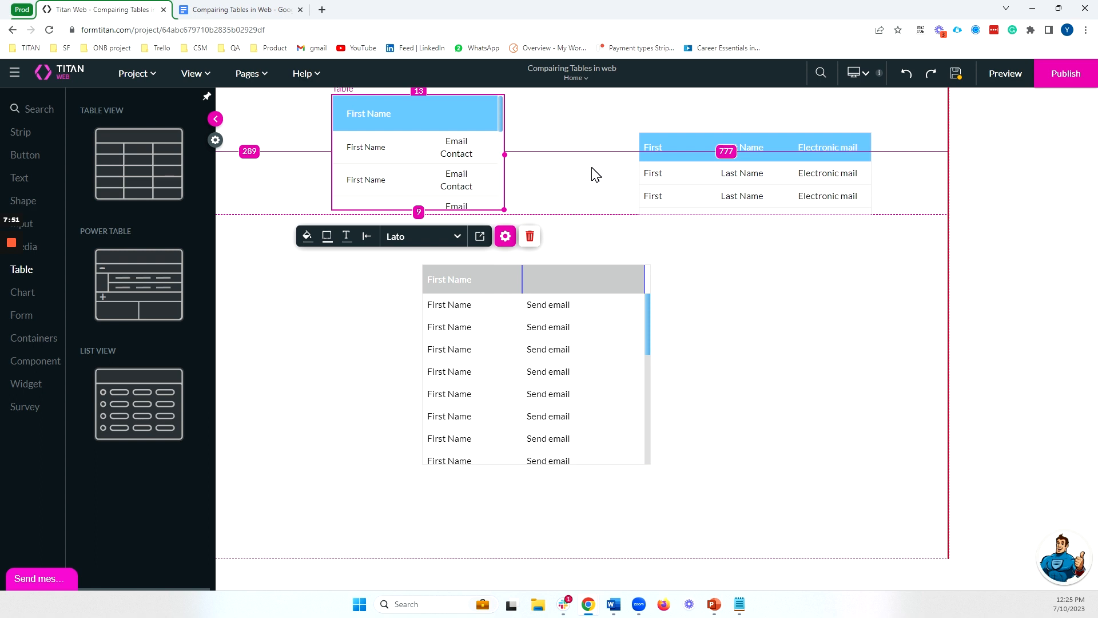
left_click(675, 143)
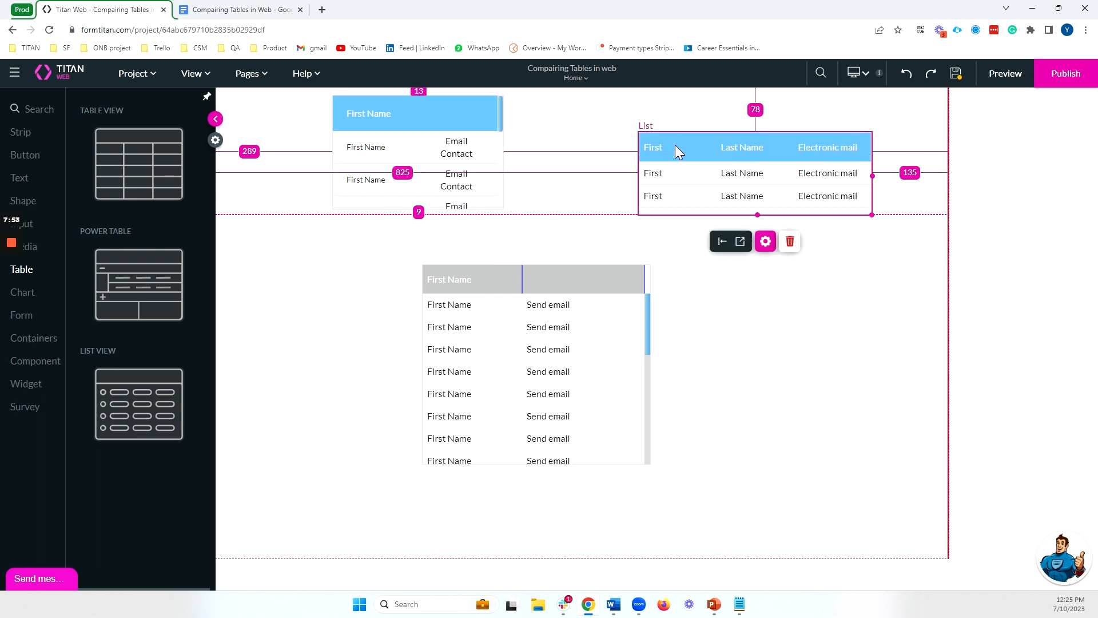
left_click(610, 324)
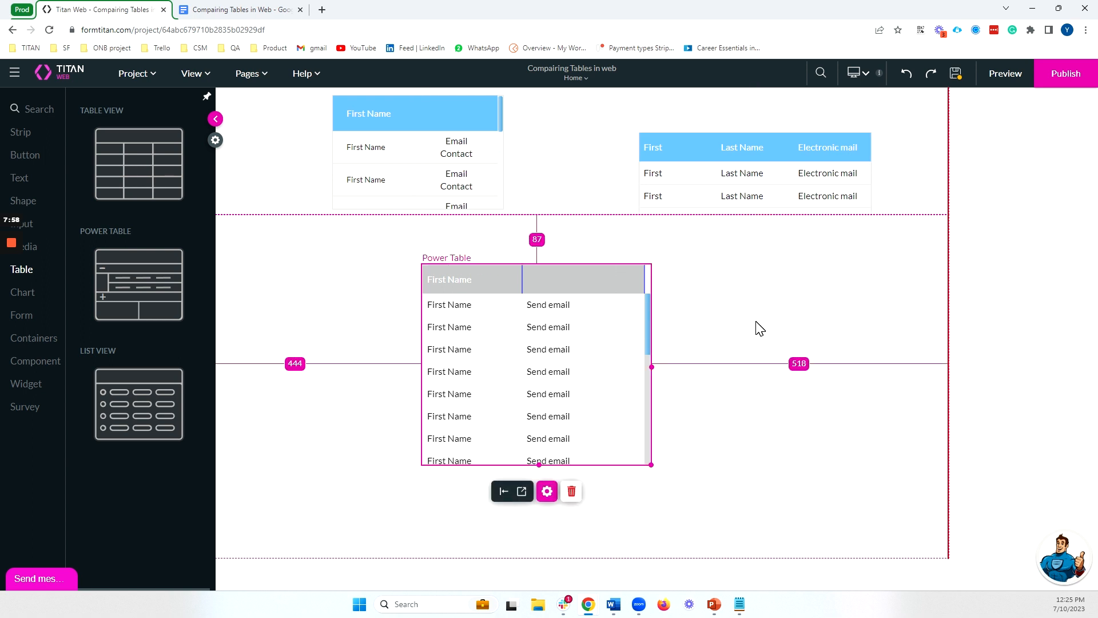